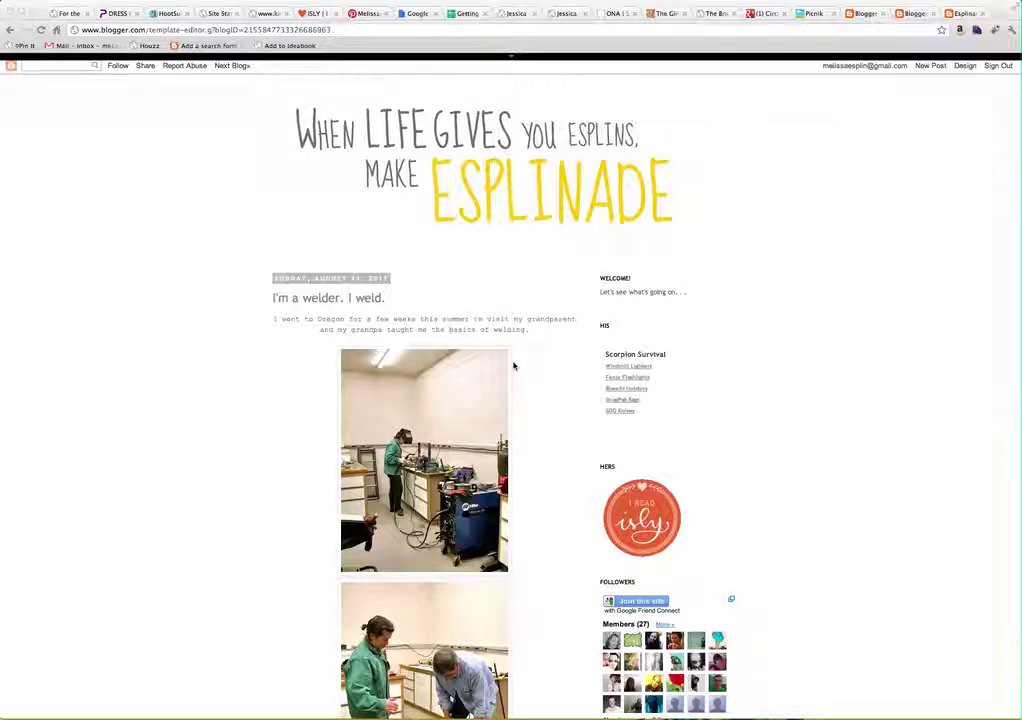
# - Scroll through the blog page and capture a screenshot of the blog post area
pyautogui.scroll(-2, 218, 295)
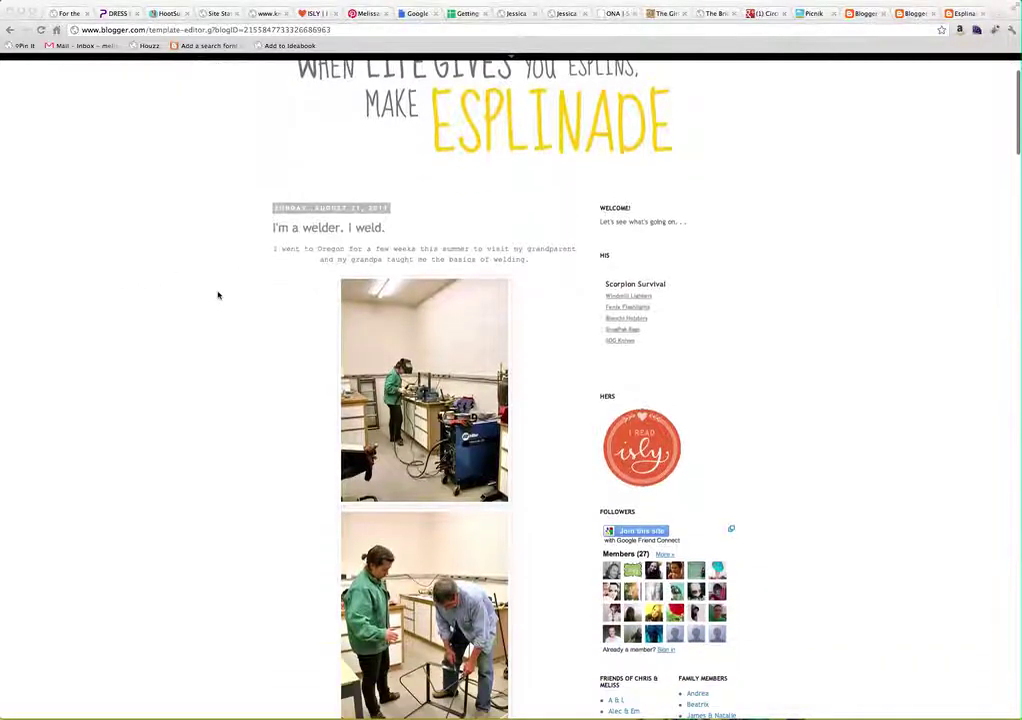
pyautogui.scroll(-2, 218, 295)
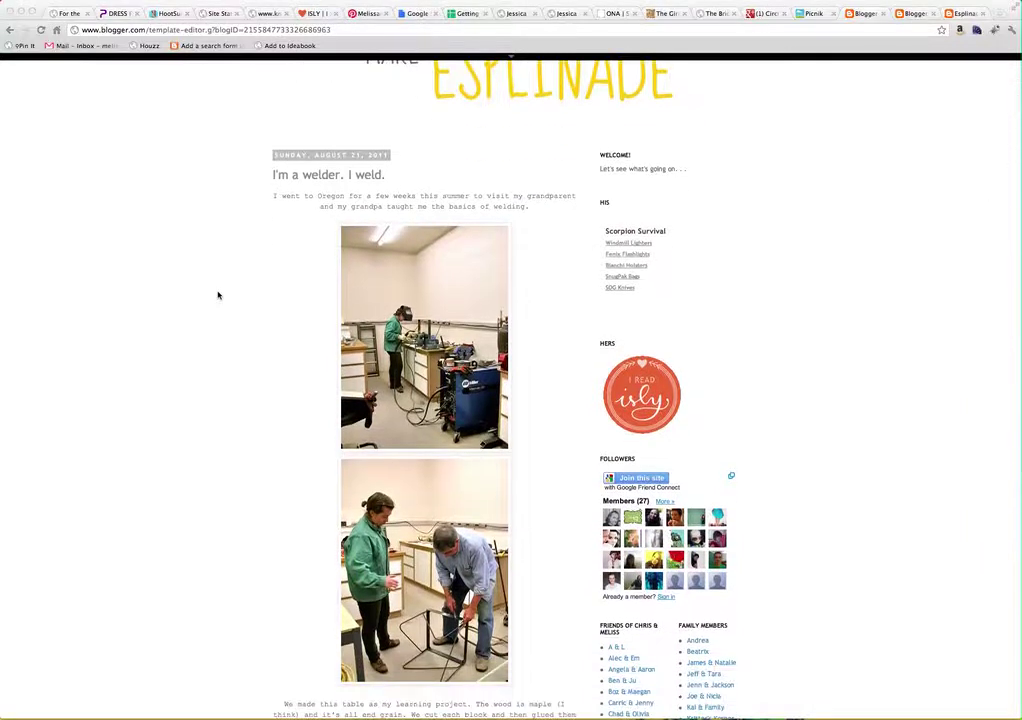
pyautogui.scroll(-4, 218, 295)
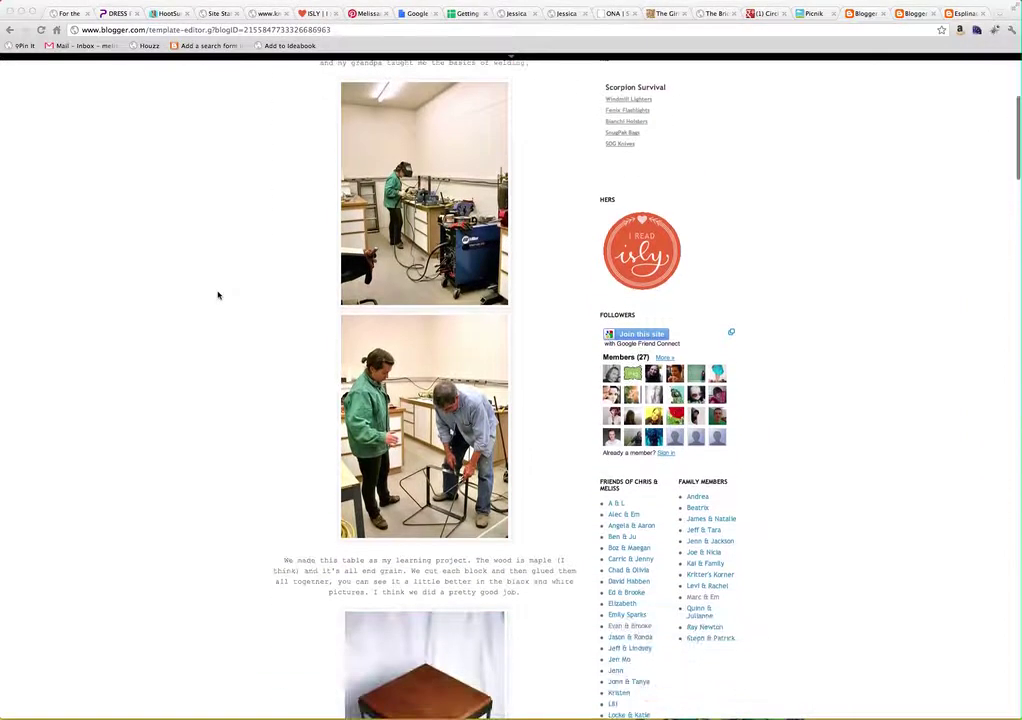
pyautogui.scroll(-7, 218, 295)
pyautogui.scroll(-1, 218, 295)
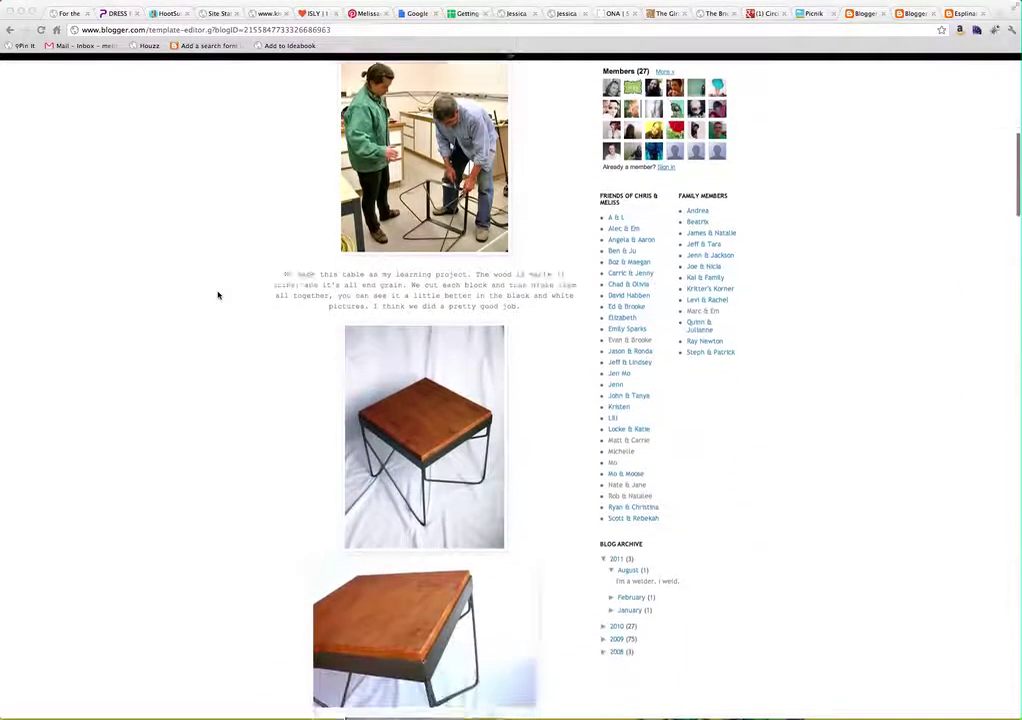
pyautogui.scroll(-7, 218, 295)
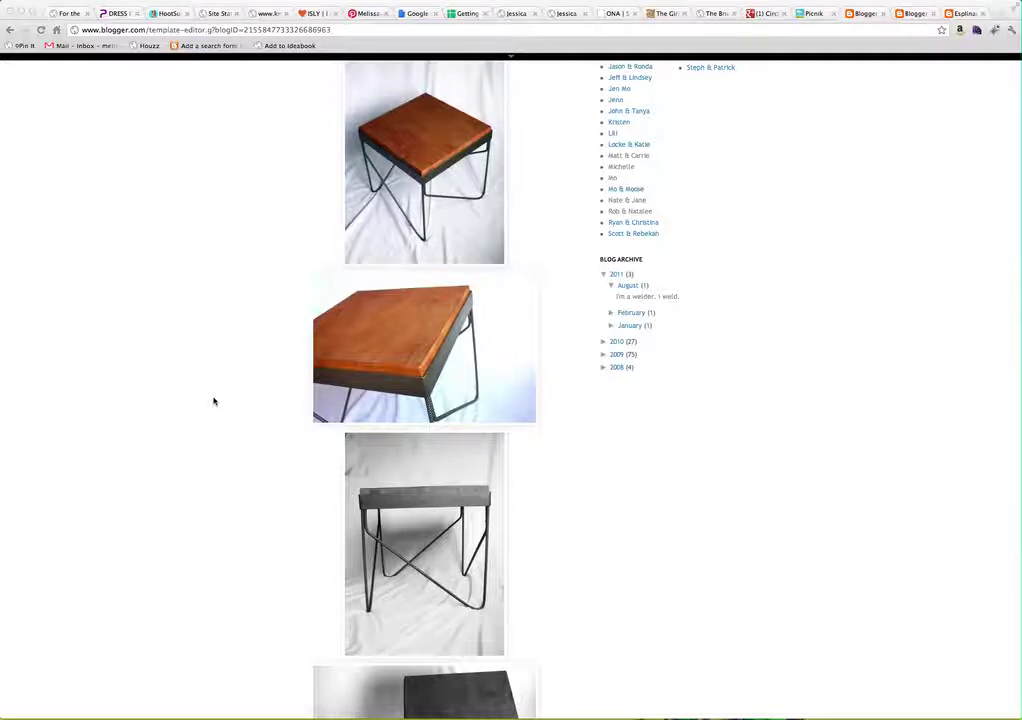
pyautogui.scroll(-9, 214, 401)
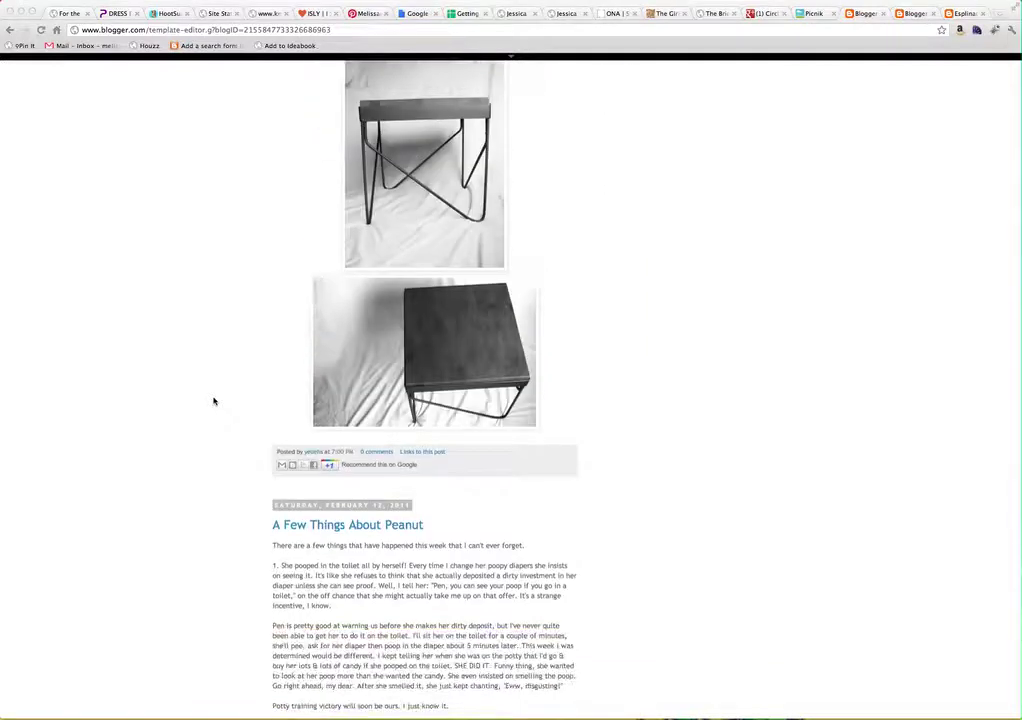
pyautogui.scroll(7, 214, 401)
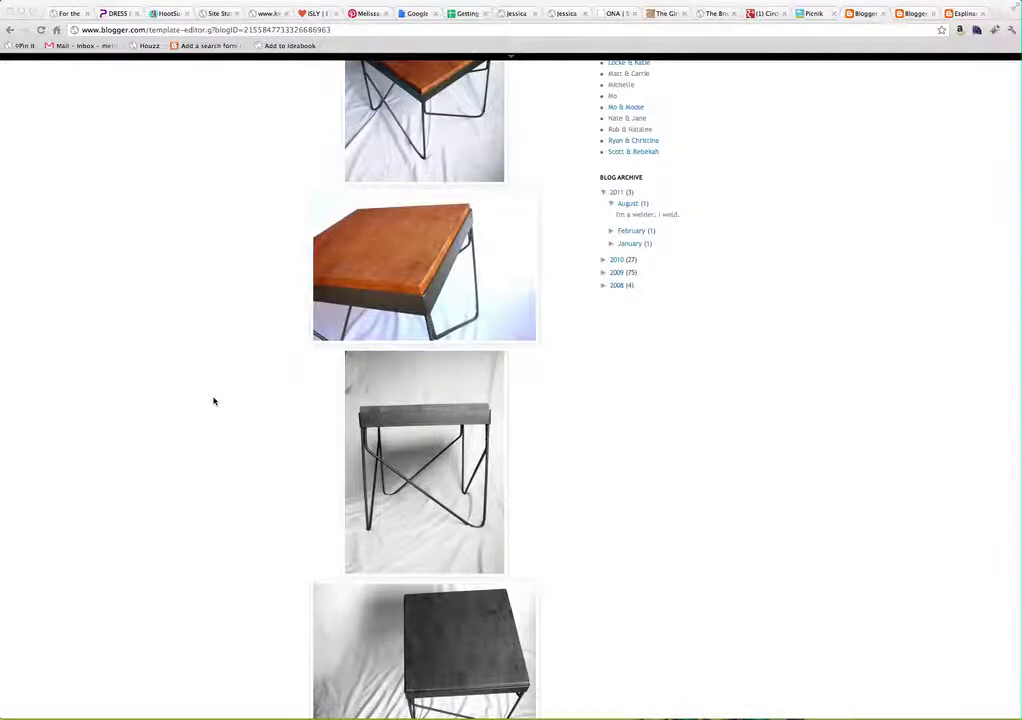
pyautogui.scroll(3, 213, 401)
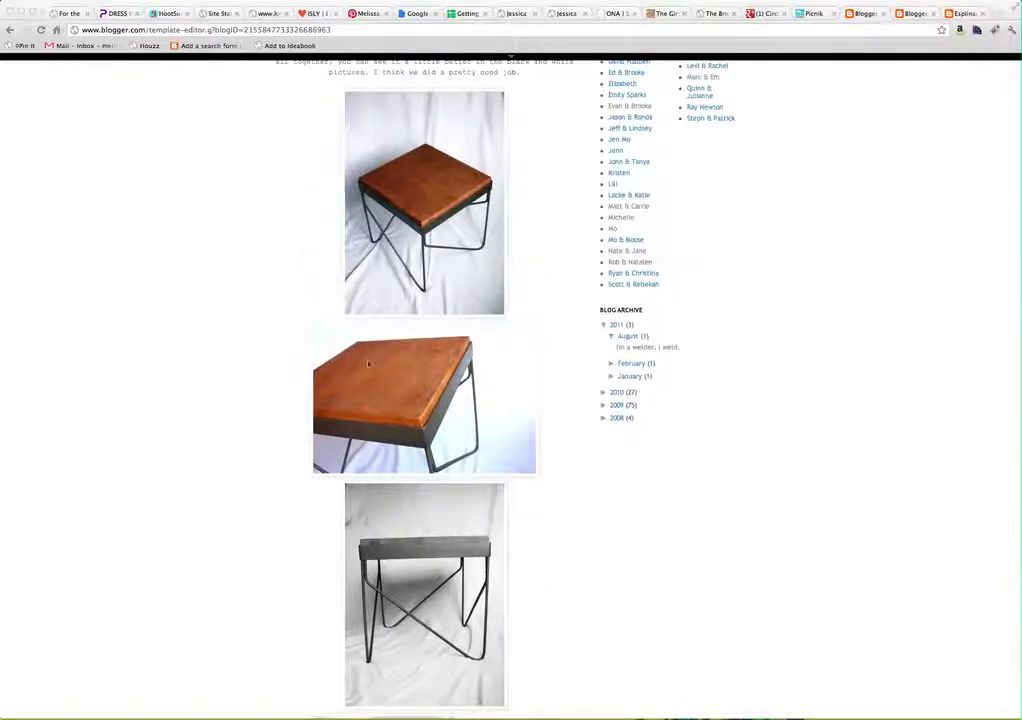
pyautogui.scroll(-4, 258, 416)
pyautogui.scroll(-5, 258, 416)
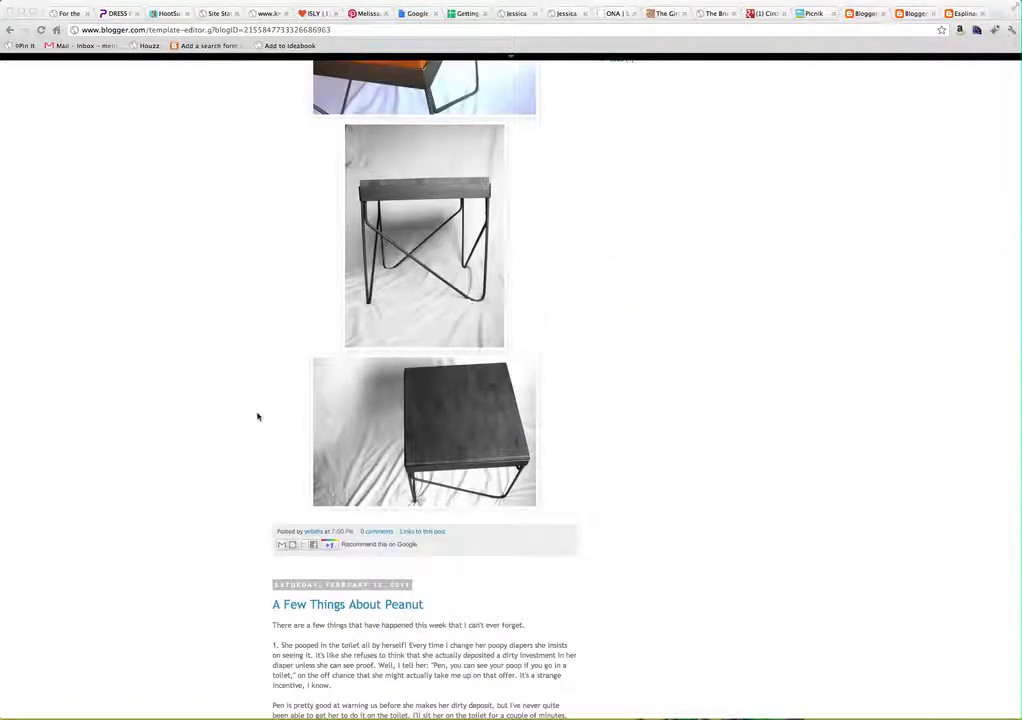
pyautogui.scroll(20, 257, 416)
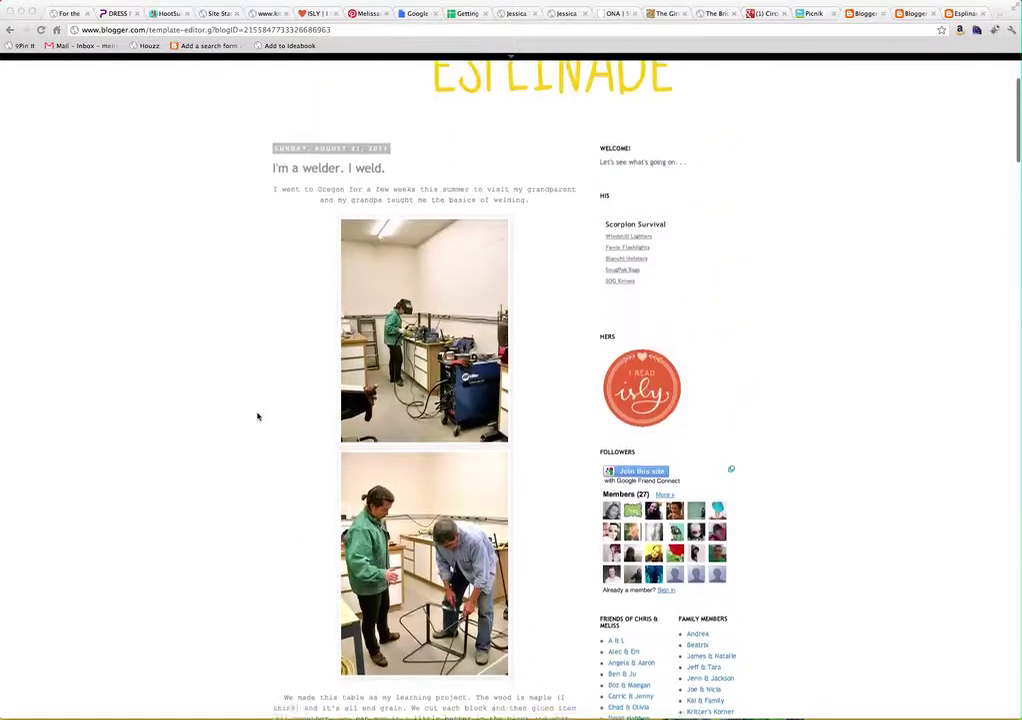
pyautogui.scroll(3, 257, 416)
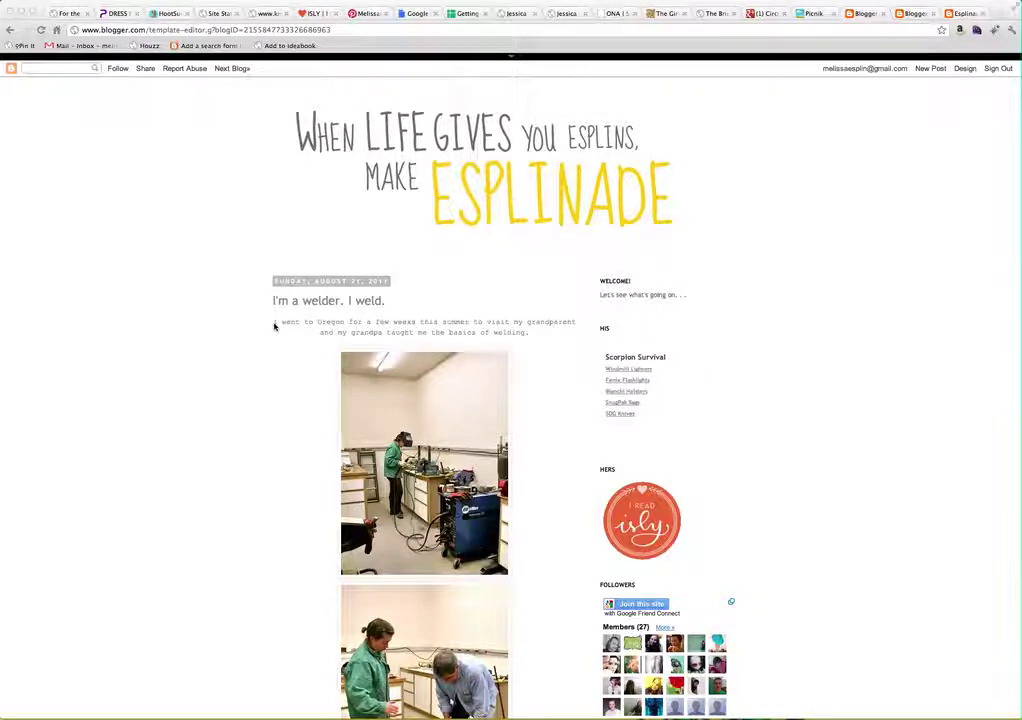
pyautogui.press('super+shift+4')
pyautogui.moveTo(273, 322)
pyautogui.mouseDown()
pyautogui.moveTo(291, 354)
pyautogui.moveTo(495, 405)
pyautogui.moveTo(575, 440)
pyautogui.moveTo(554, 425)
pyautogui.moveTo(581, 433)
pyautogui.mouseUp()
# - Upload DSC_4859.jpg from the Desktop into Picnik's photo editor
pyautogui.click(812, 13)
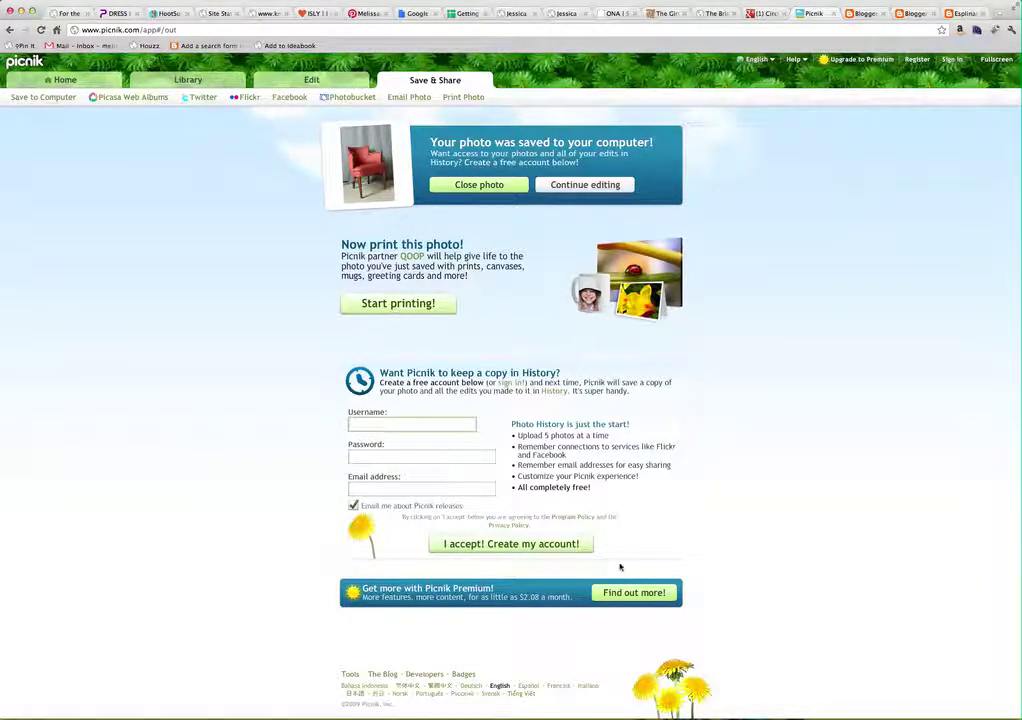
pyautogui.click(479, 184)
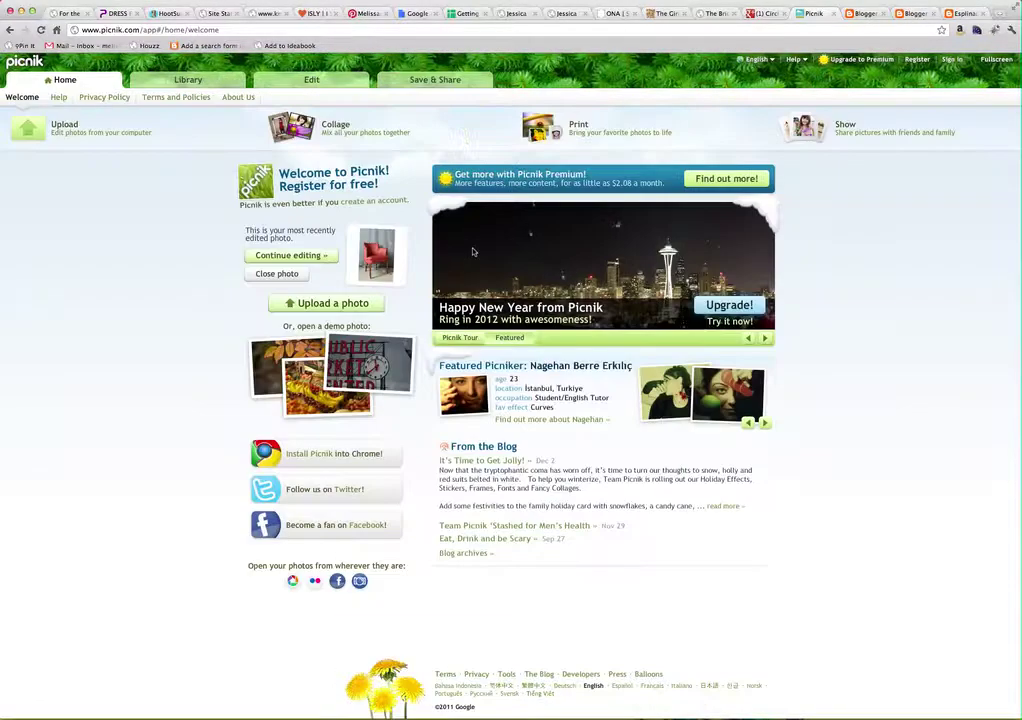
pyautogui.click(371, 303)
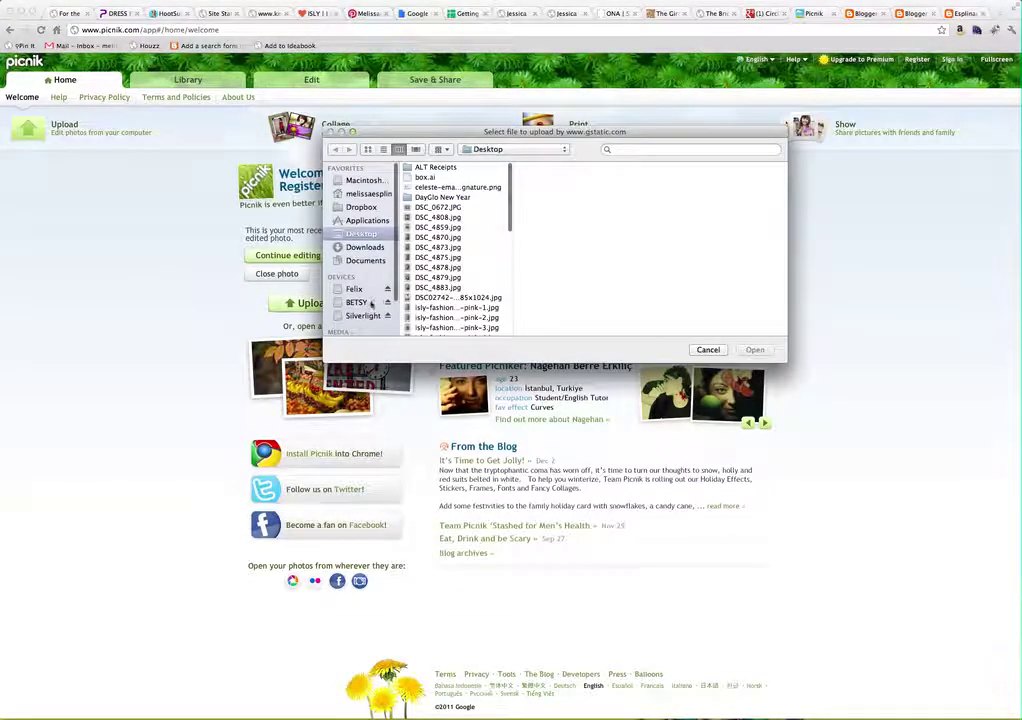
pyautogui.click(446, 208)
pyautogui.click(436, 228)
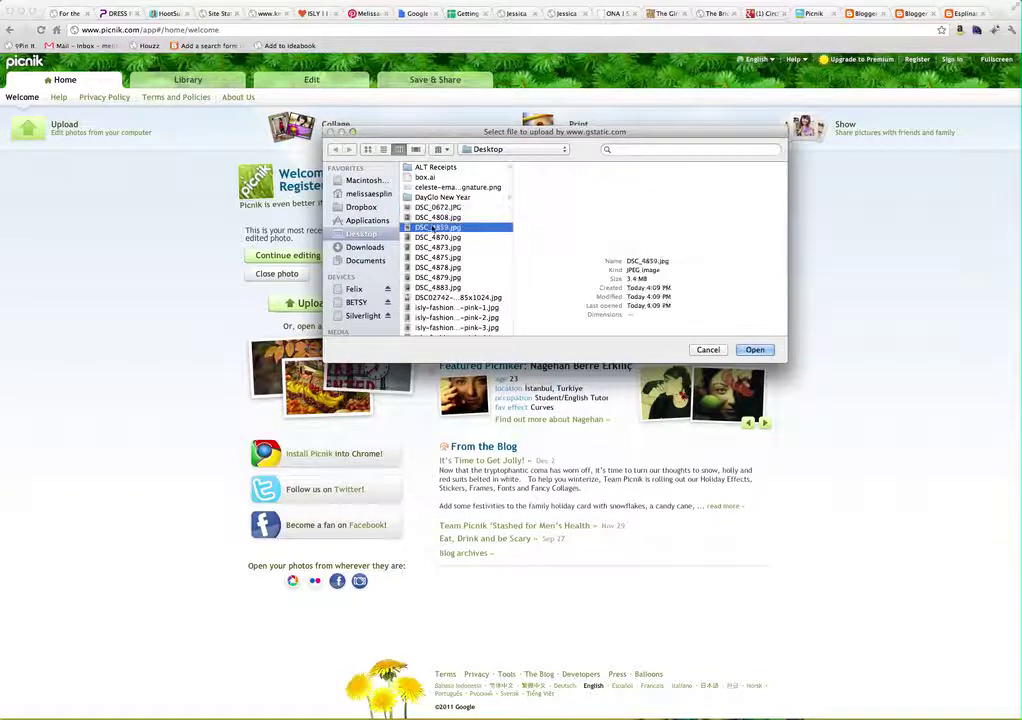
pyautogui.click(755, 350)
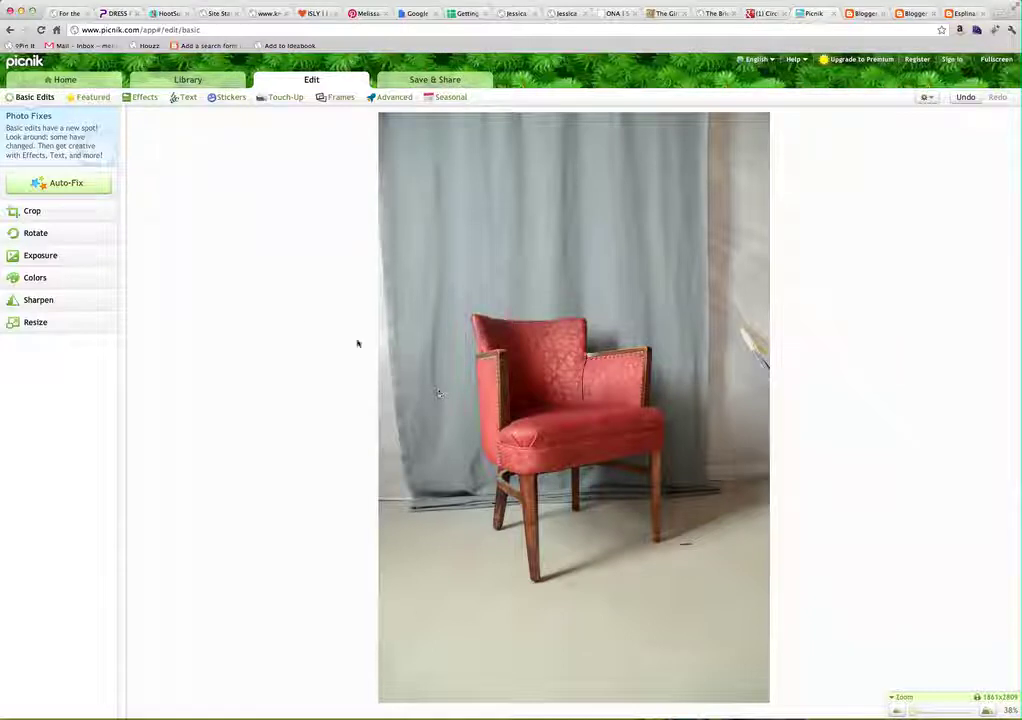
# - Crop the photo tightly around the red chair to 1241 × 1873 pixels
pyautogui.click(32, 212)
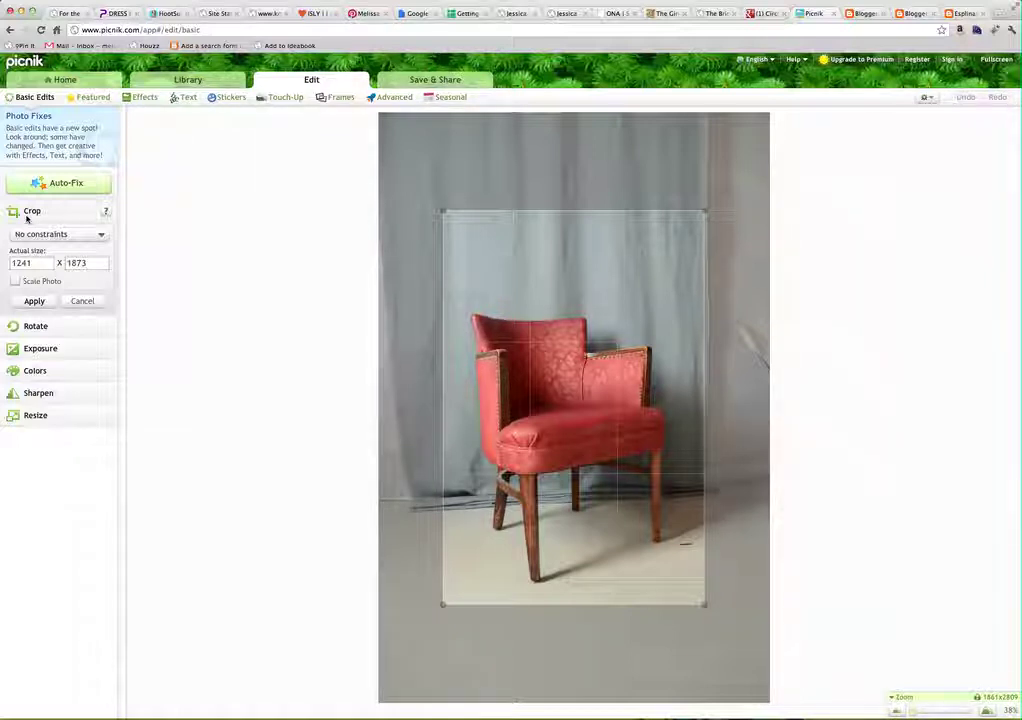
pyautogui.moveTo(602, 308)
pyautogui.mouseDown()
pyautogui.moveTo(581, 300)
pyautogui.moveTo(600, 326)
pyautogui.mouseUp()
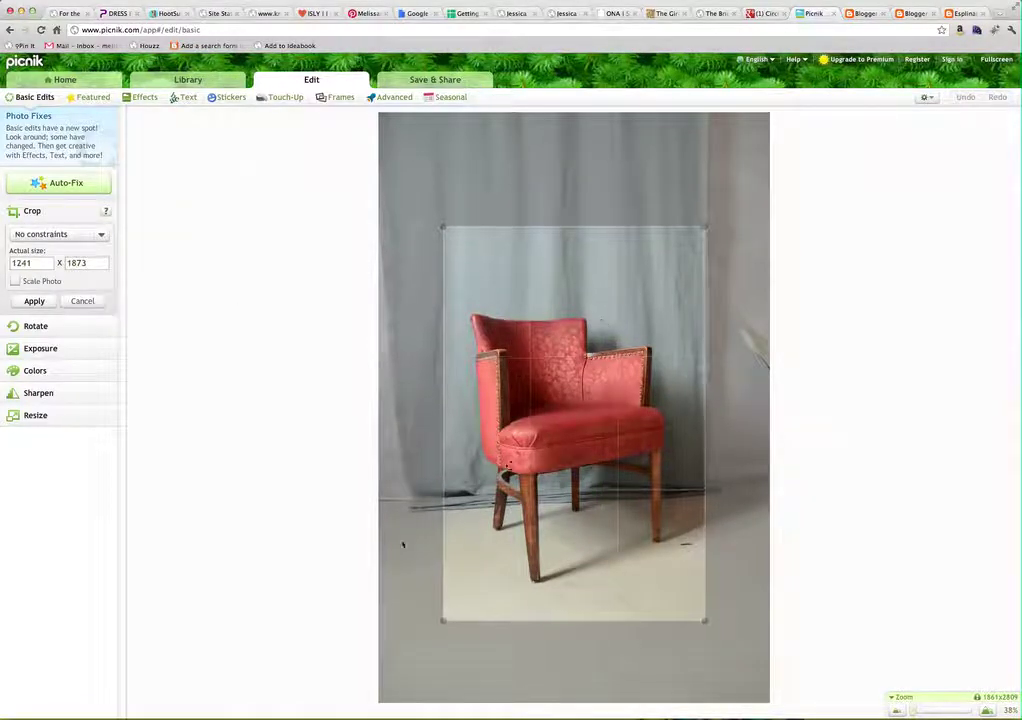
pyautogui.click(33, 301)
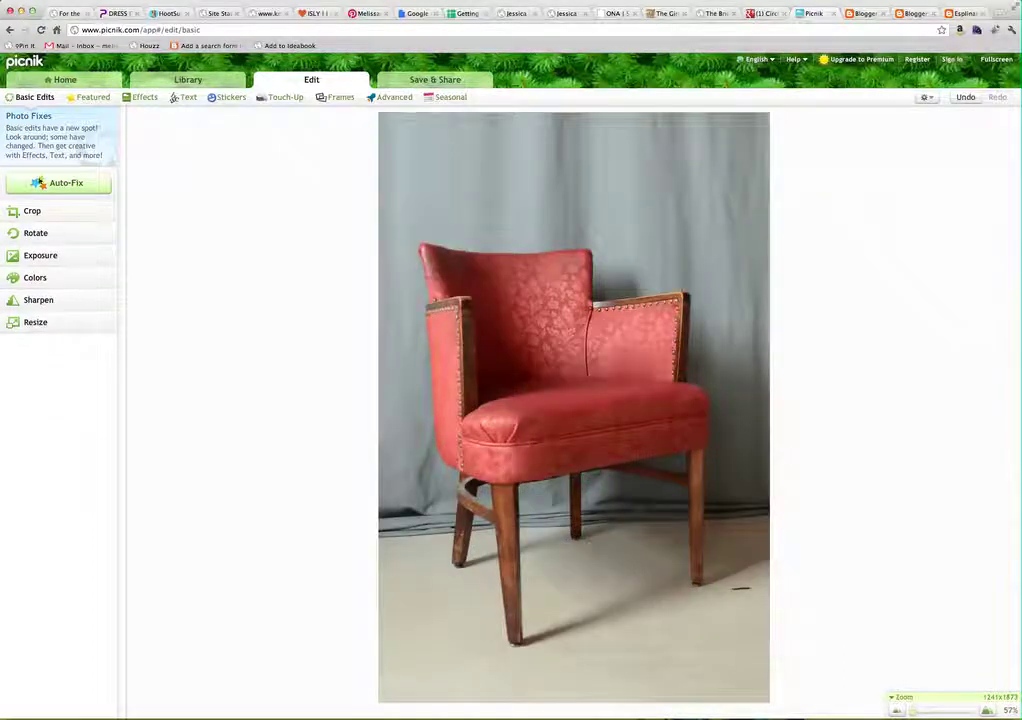
# - Resize the photo to 530 pixels wide (800 high), keeping proportions
pyautogui.click(35, 324)
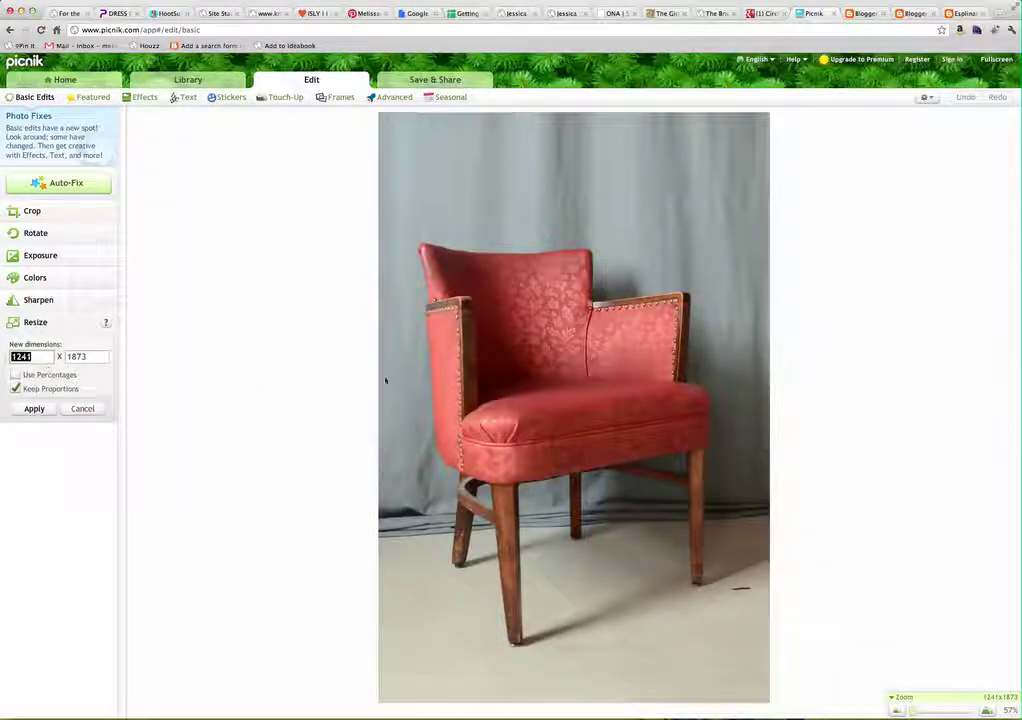
pyautogui.click(15, 389)
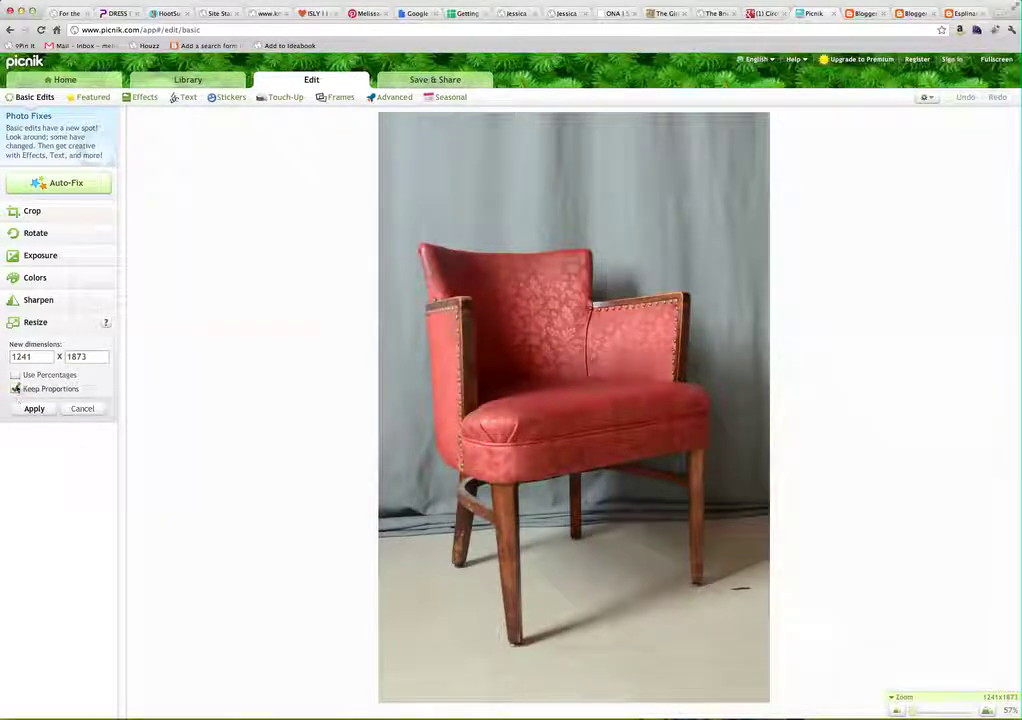
pyautogui.doubleClick(44, 357)
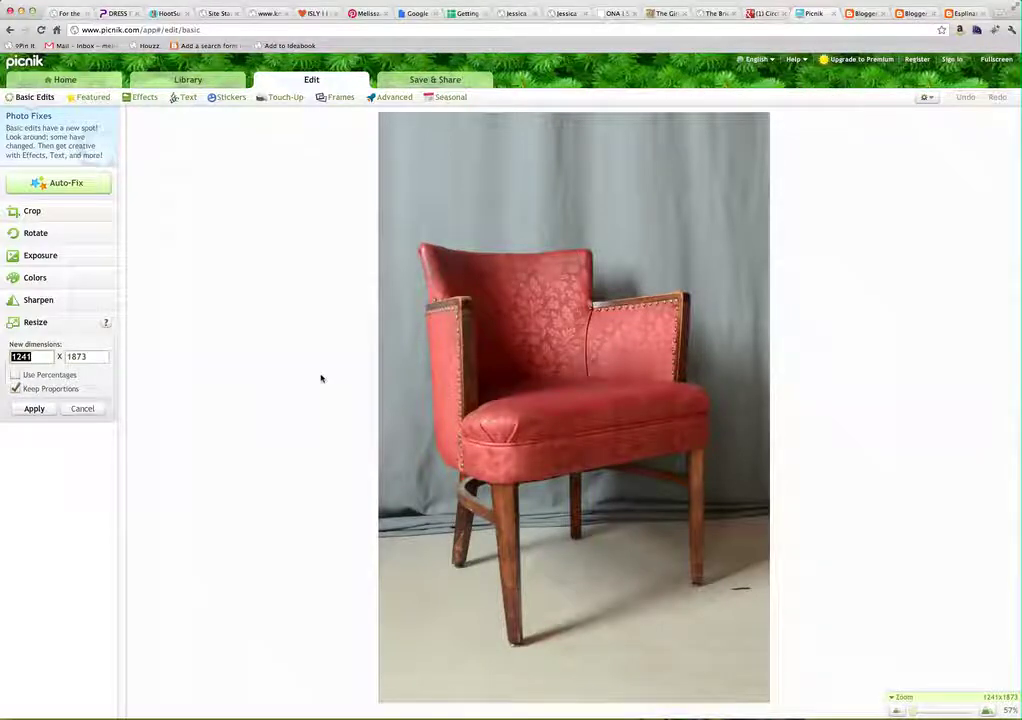
pyautogui.write('530')
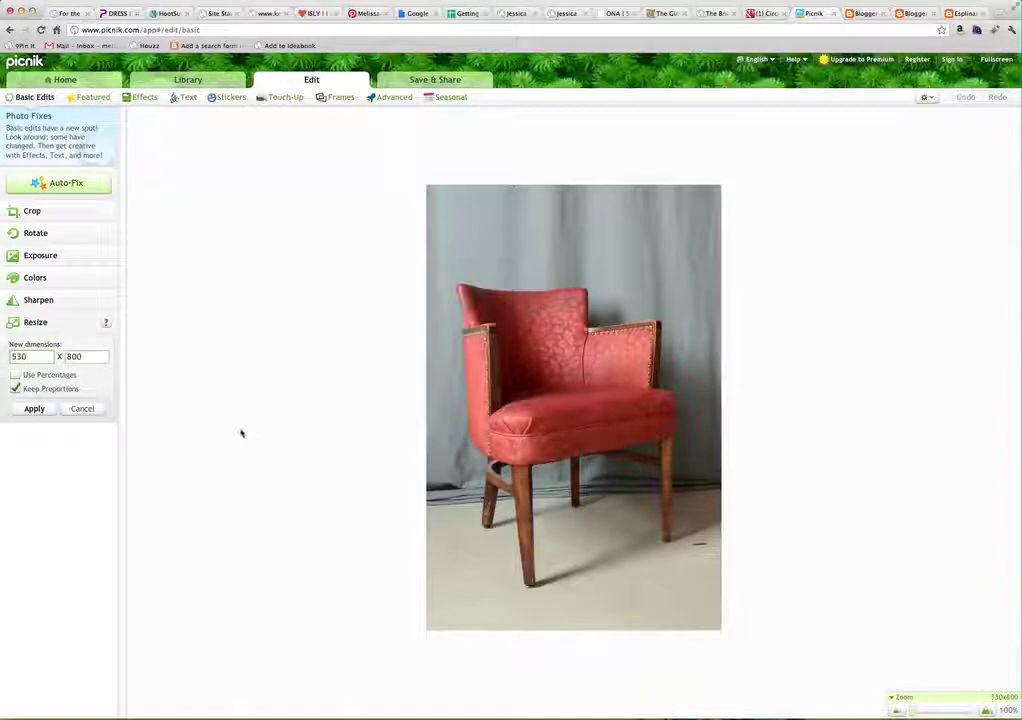
pyautogui.click(33, 409)
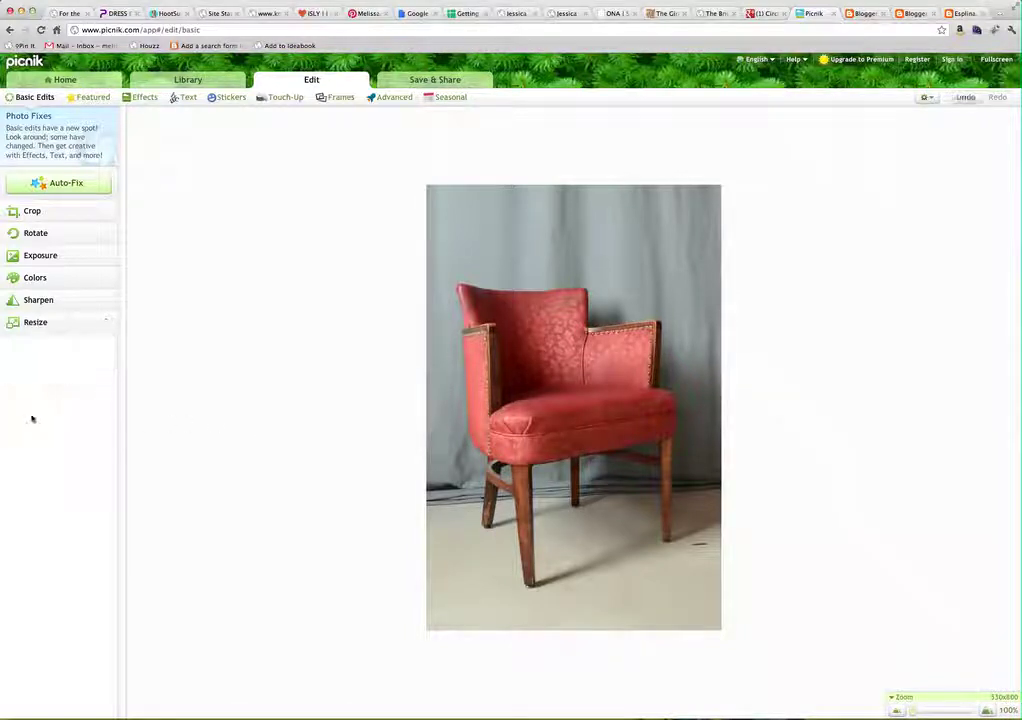
# - Rename the photo isly-home-vintagechair-1 and save it to the Desktop
pyautogui.click(437, 82)
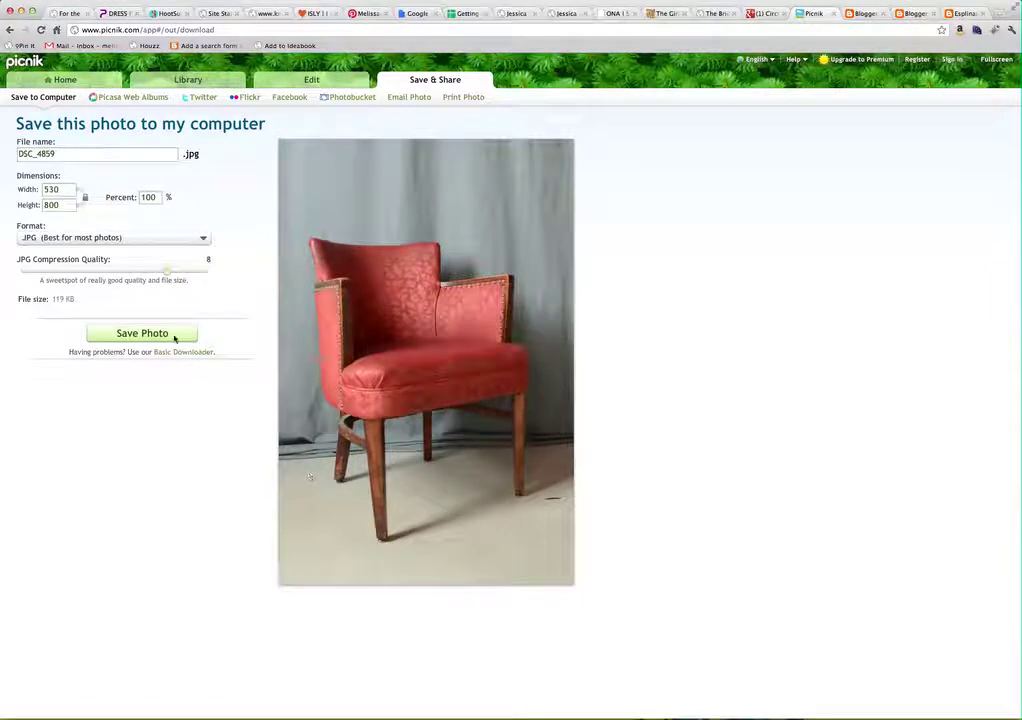
pyautogui.moveTo(96, 155); pyautogui.dragTo(18, 155)
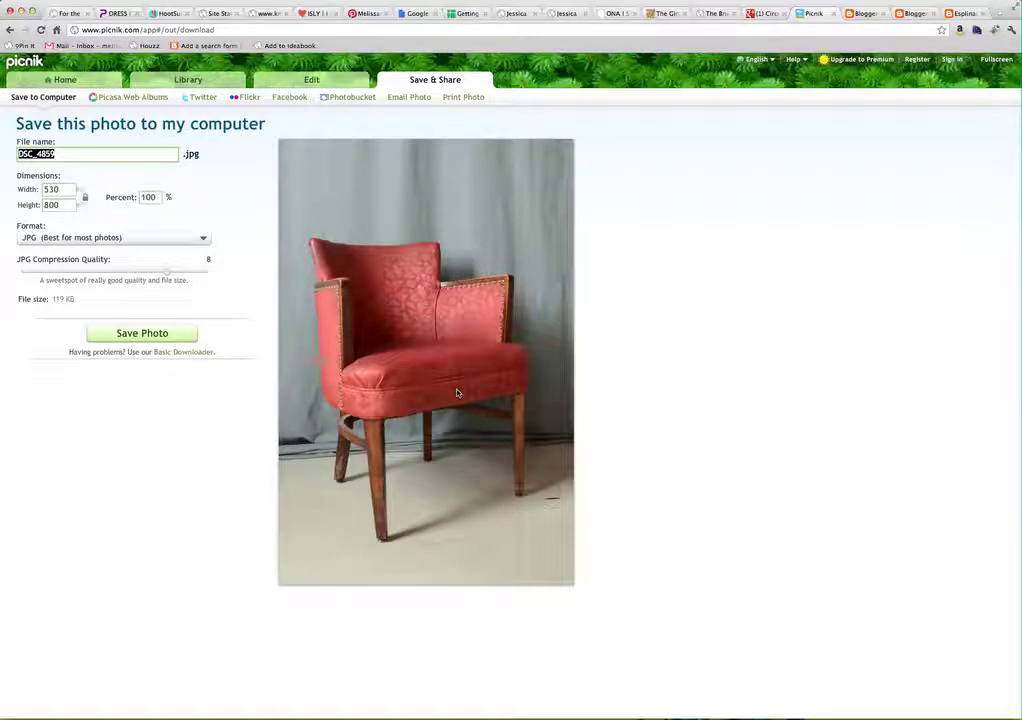
pyautogui.write('isly-n')
pyautogui.write('ome-')
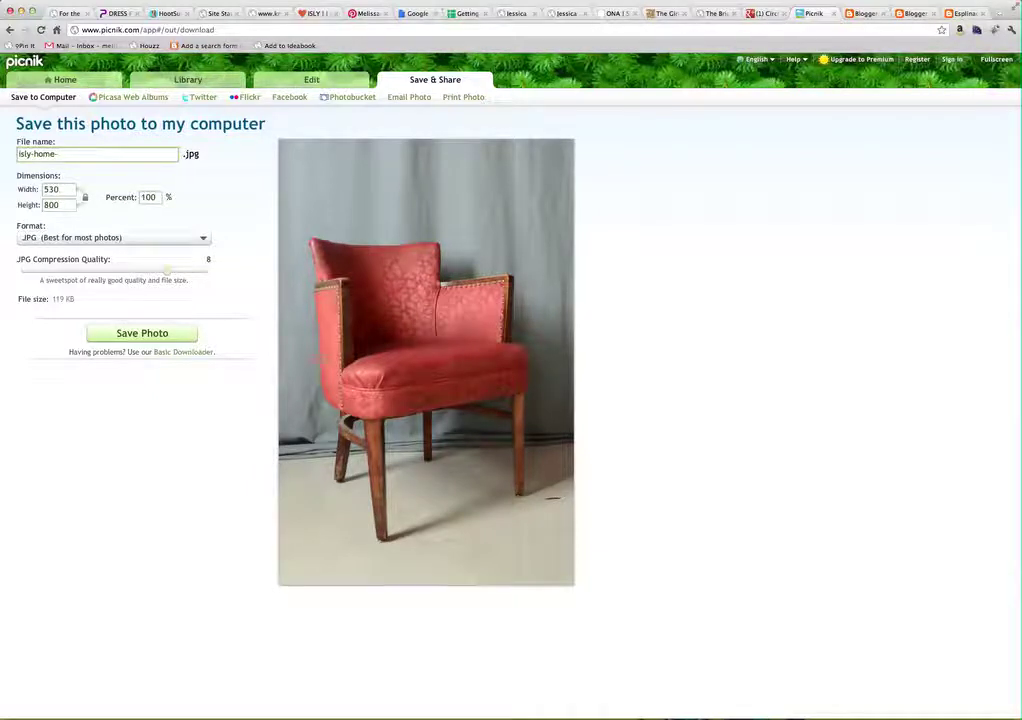
pyautogui.write('vintagechair-1')
pyautogui.click(170, 332)
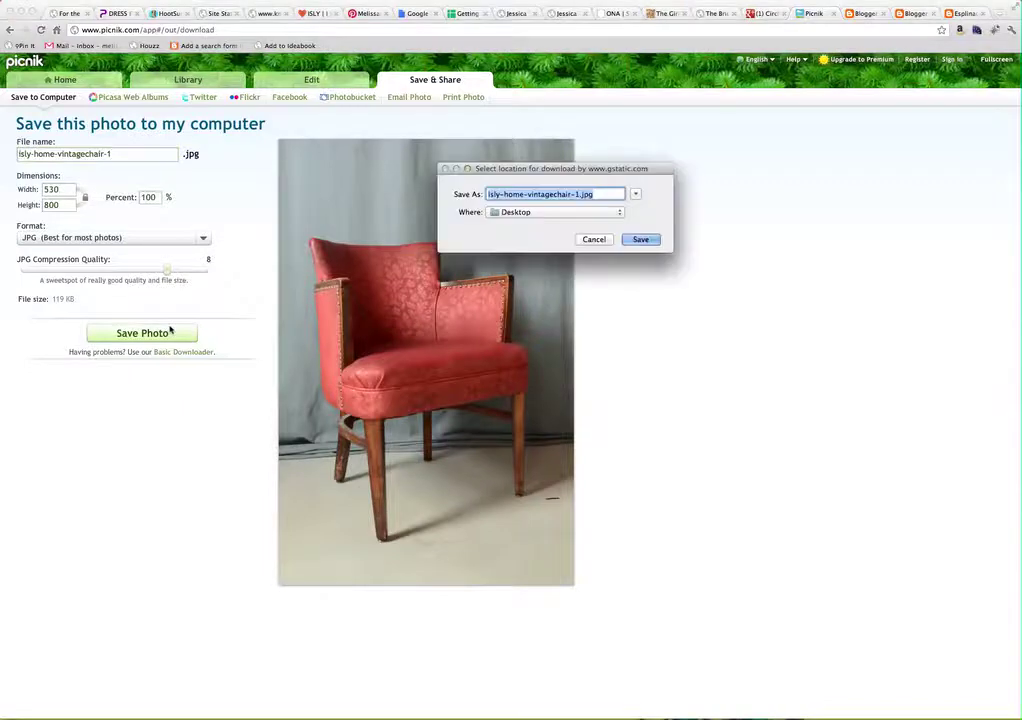
pyautogui.click(641, 239)
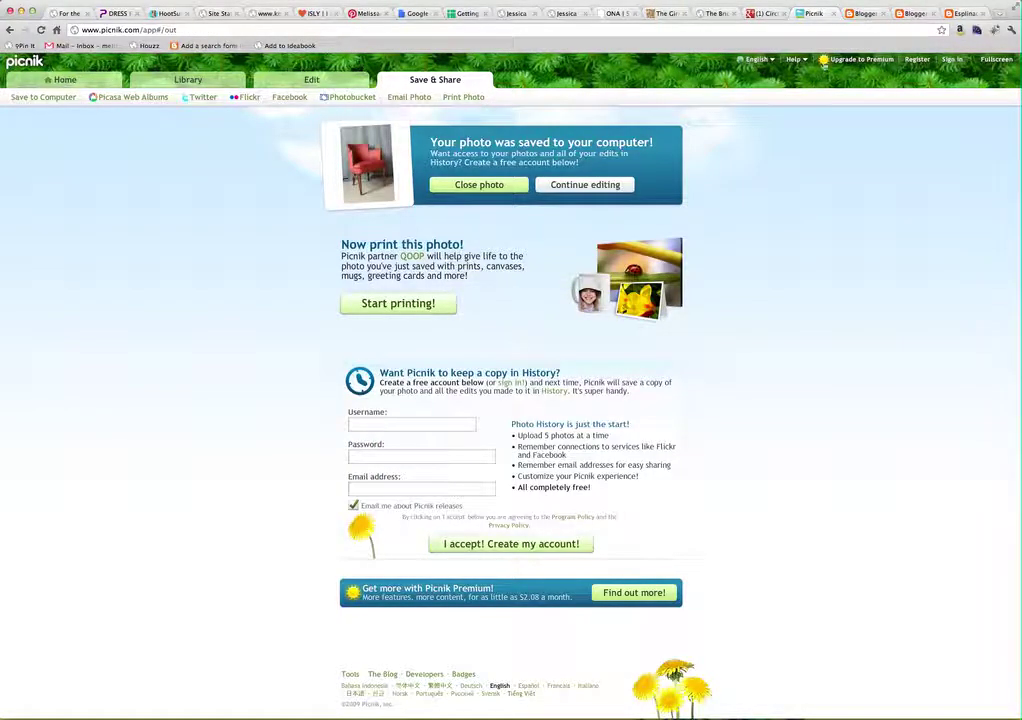
# - Title the new post 'Awesome Vintage Chair' and write 'Check out this chair that I bought for $5!'
pyautogui.click(912, 13)
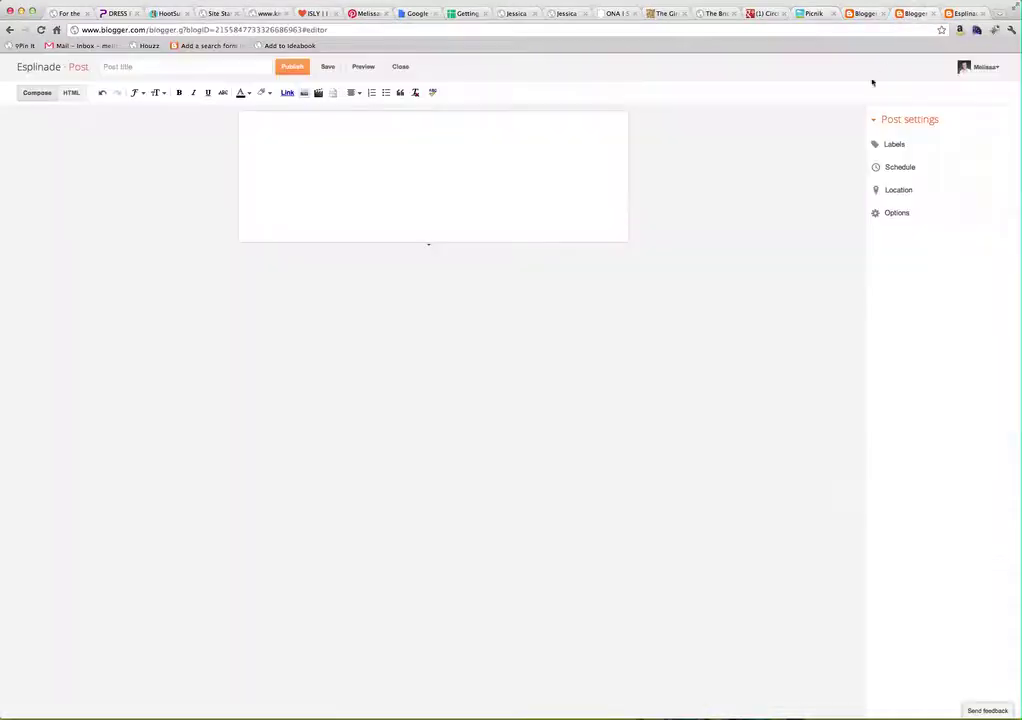
pyautogui.click(392, 215)
pyautogui.click(177, 68)
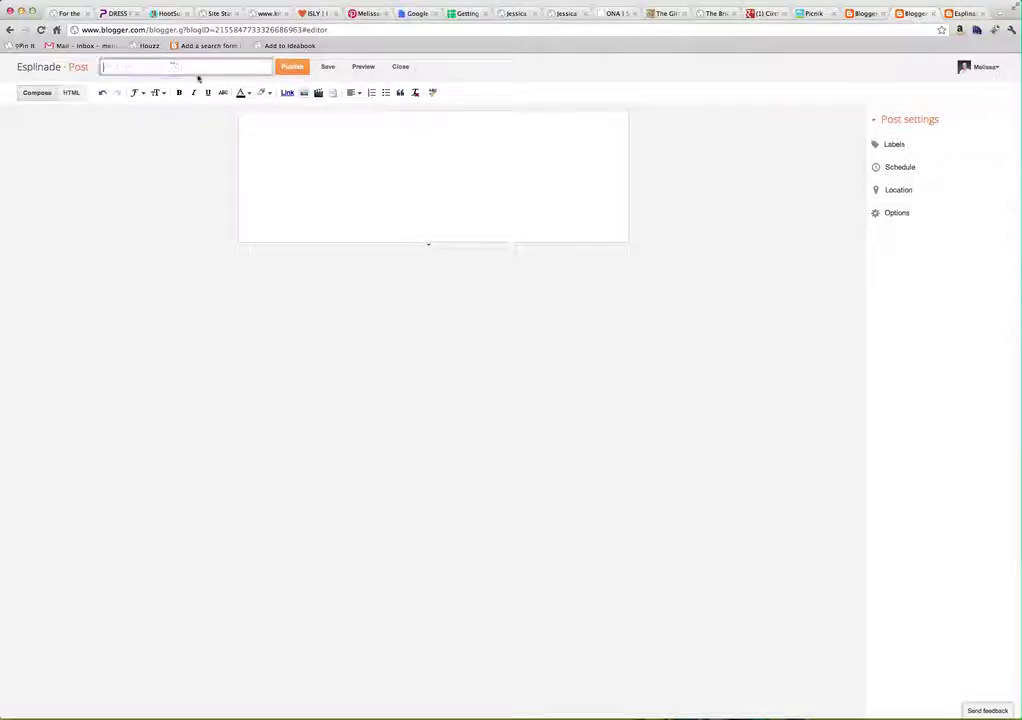
pyautogui.write('Awesome V')
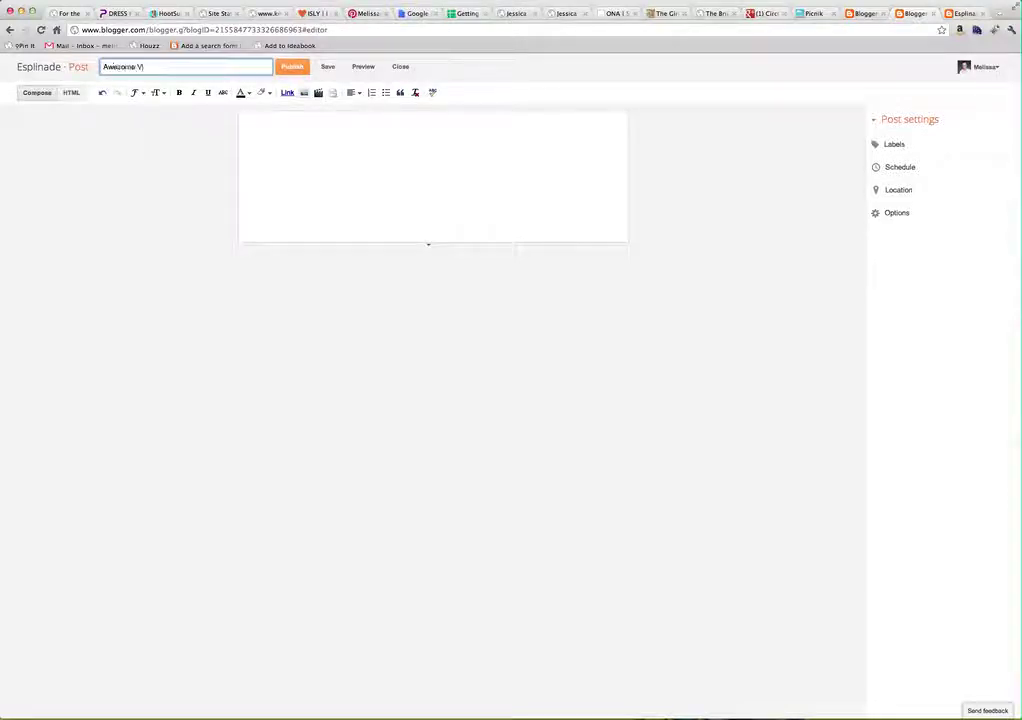
pyautogui.write('intage Chris')
pyautogui.click(354, 151)
pyautogui.write('Cho')
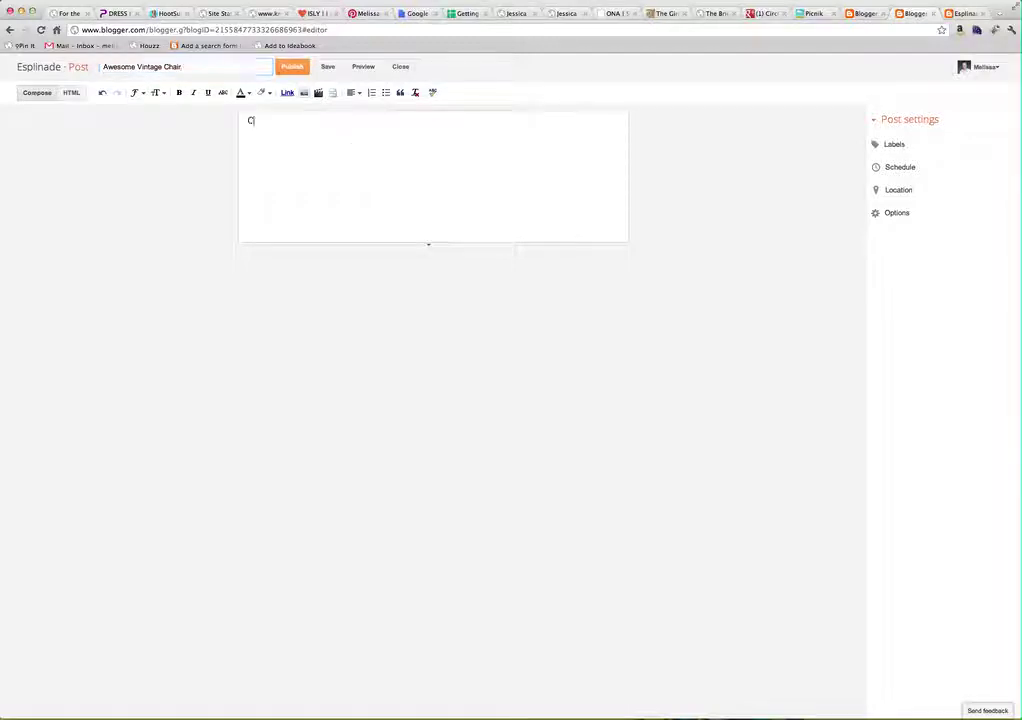
pyautogui.write('ck out this chair that I boug')
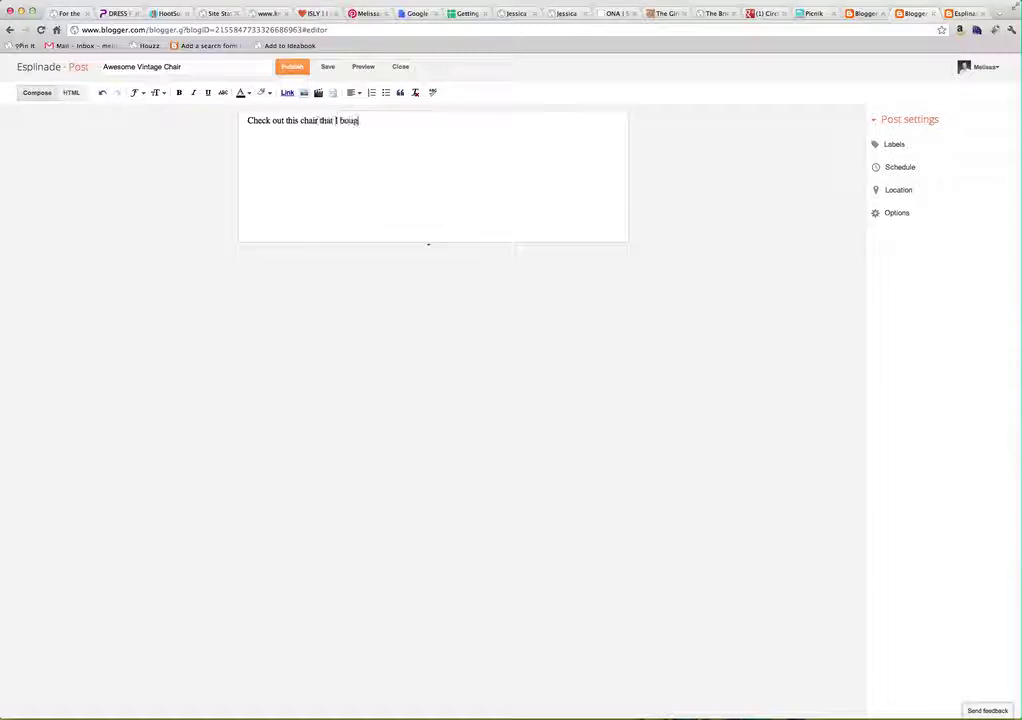
pyautogui.write('ht for $5')
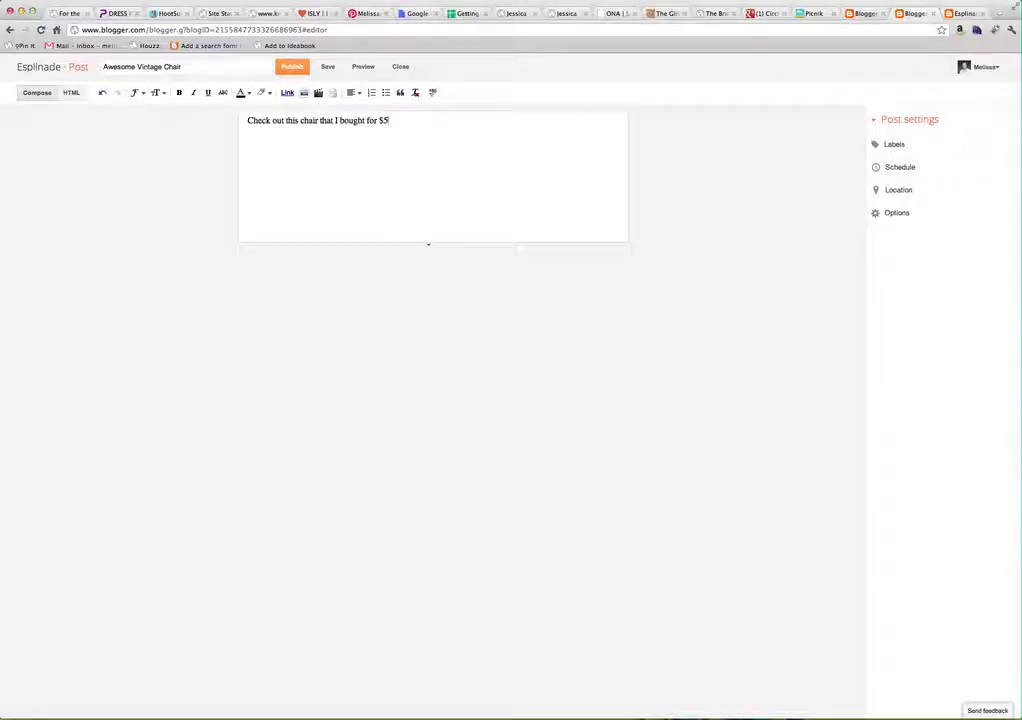
pyautogui.write('!')
# - Upload isly-home-vintagechair-1.jpg from the Desktop and add it to the post
pyautogui.click(318, 92)
pyautogui.click(360, 251)
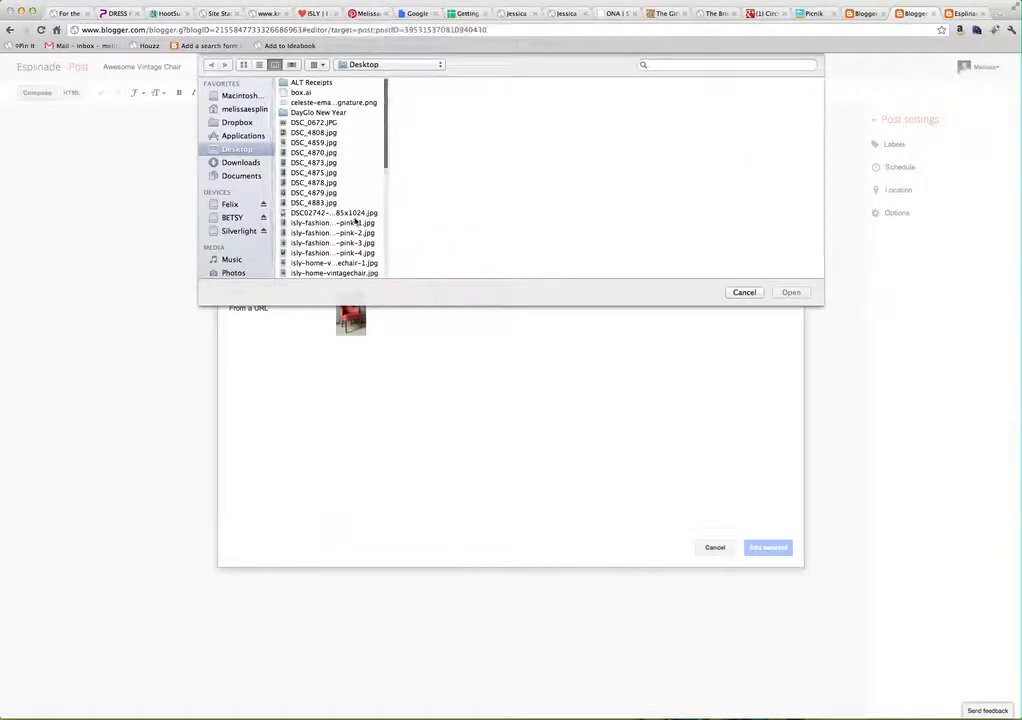
pyautogui.scroll(-2, 355, 220)
pyautogui.click(341, 245)
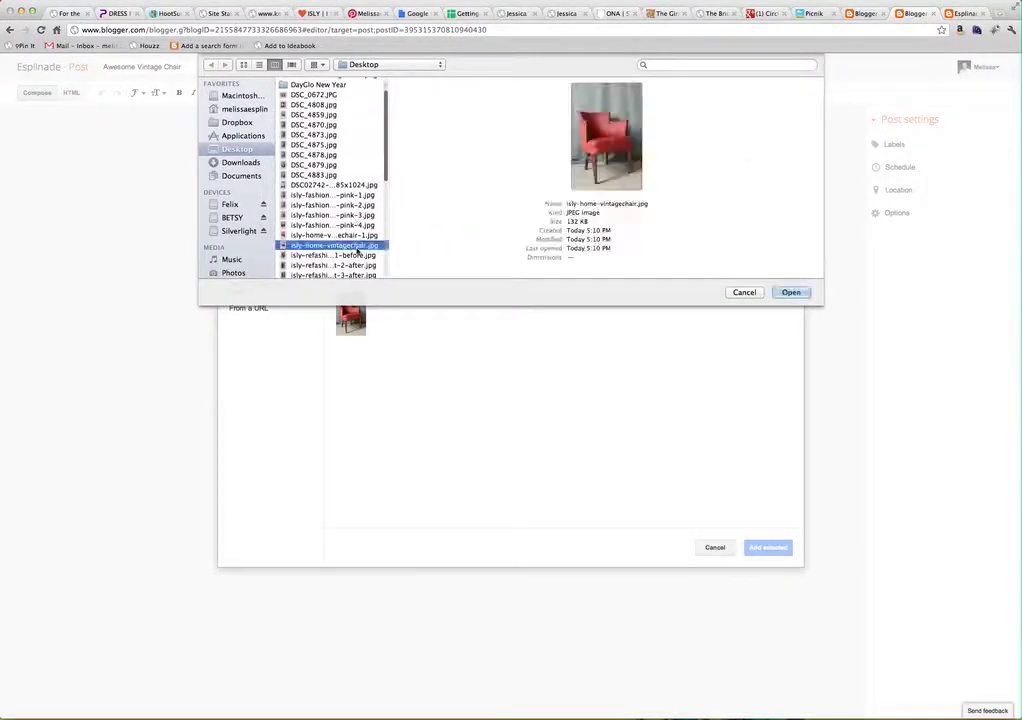
pyautogui.click(334, 235)
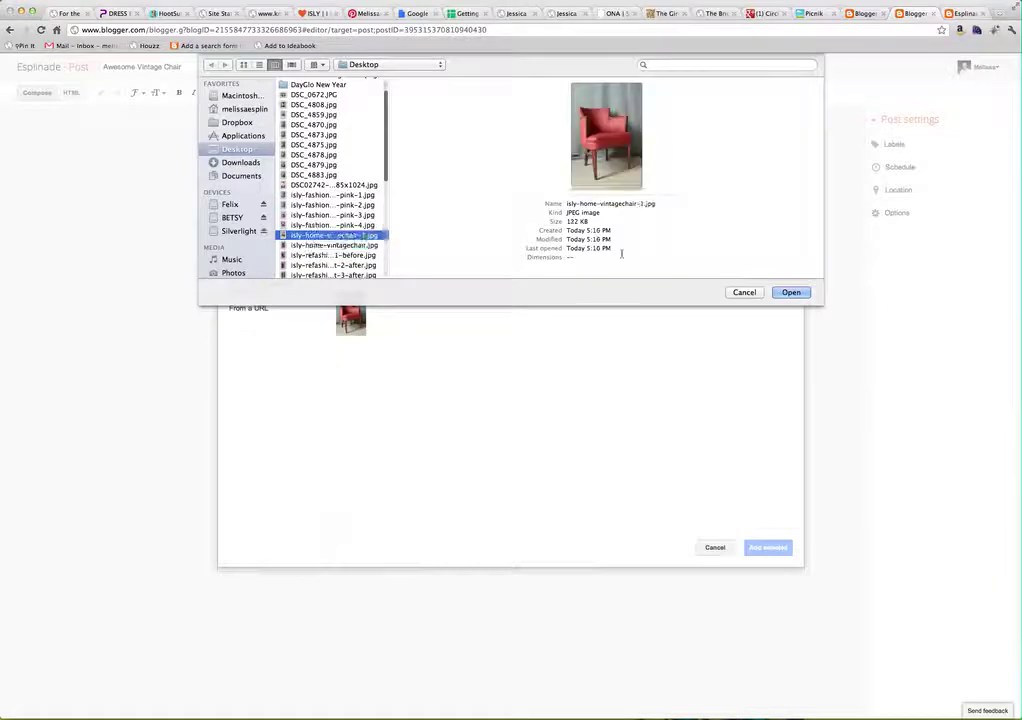
pyautogui.click(790, 293)
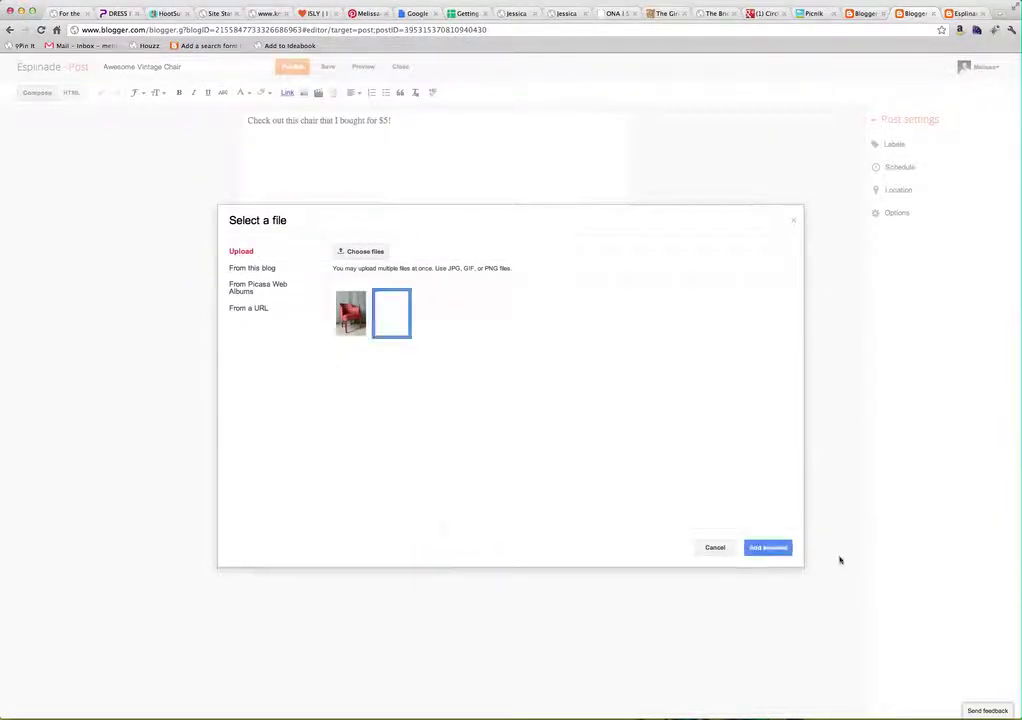
pyautogui.click(772, 550)
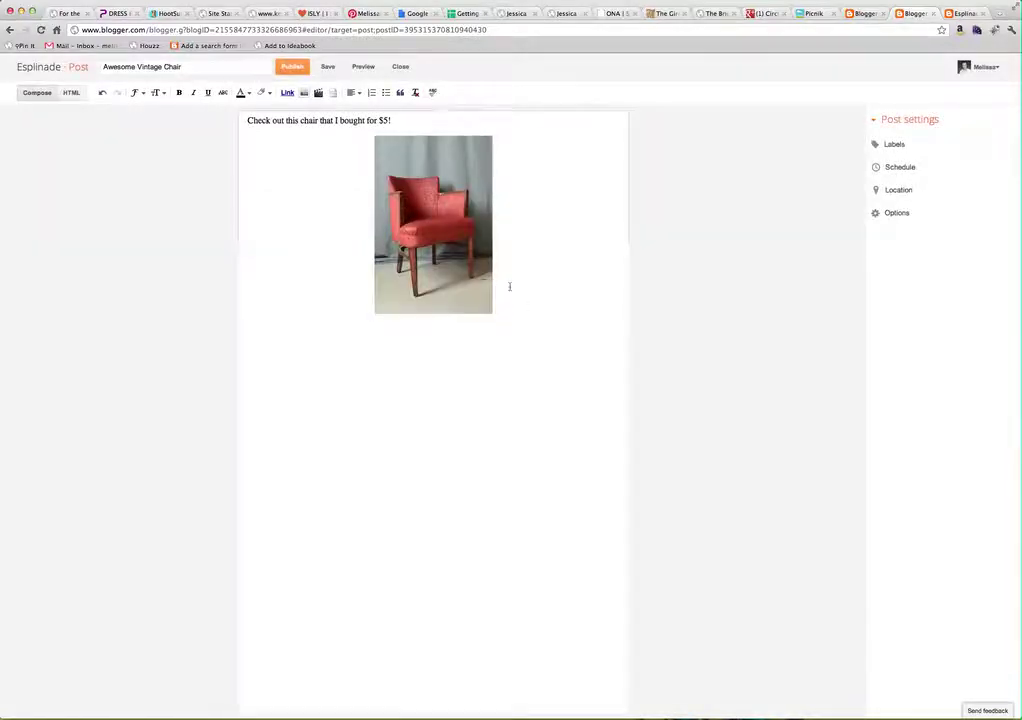
# - Set the chair photo to Original size and align it left
pyautogui.click(443, 259)
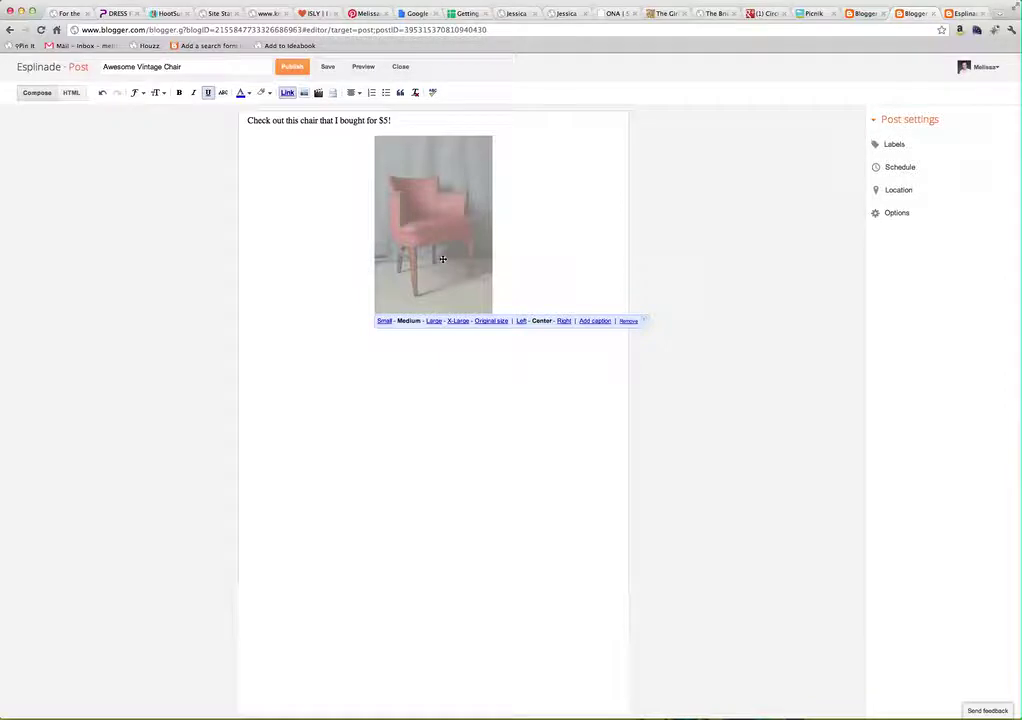
pyautogui.click(492, 322)
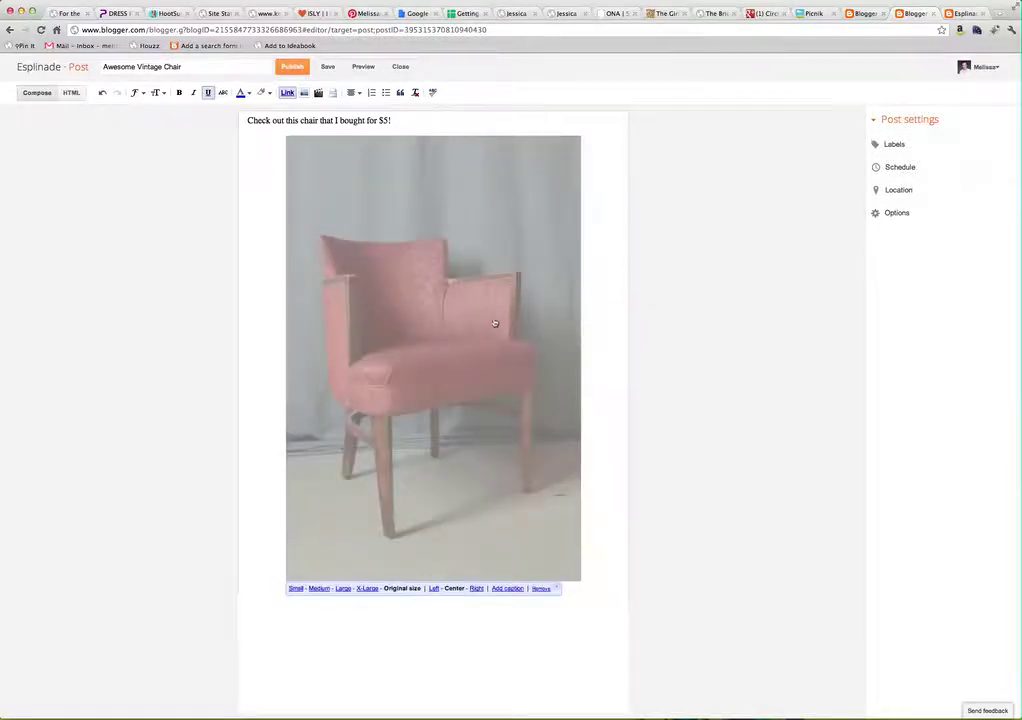
pyautogui.click(602, 376)
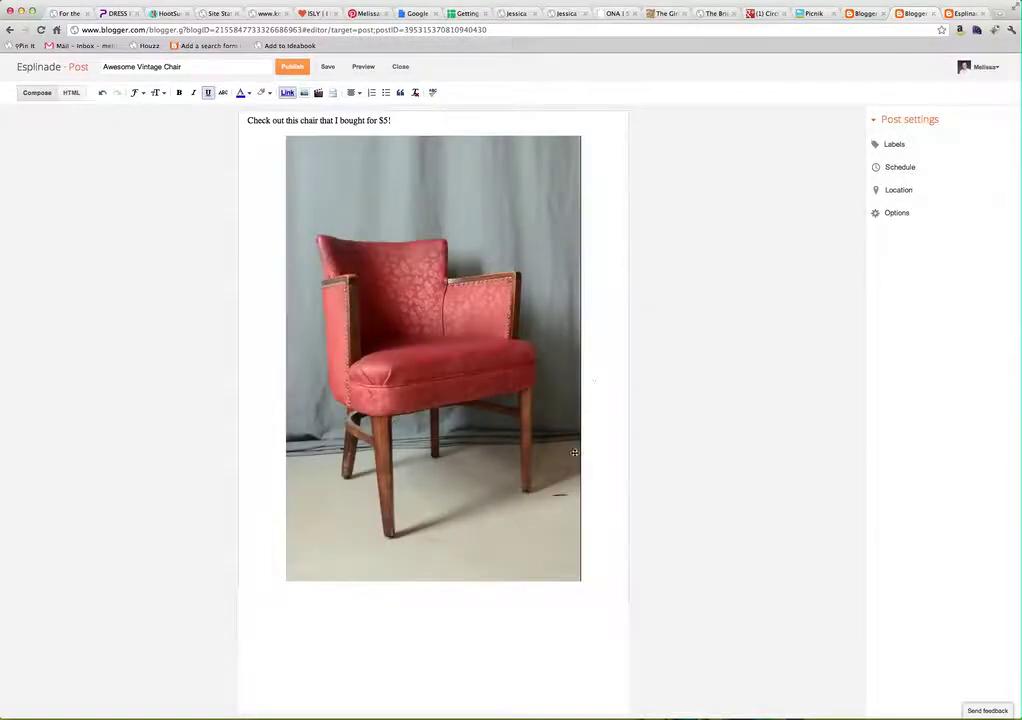
pyautogui.click(422, 435)
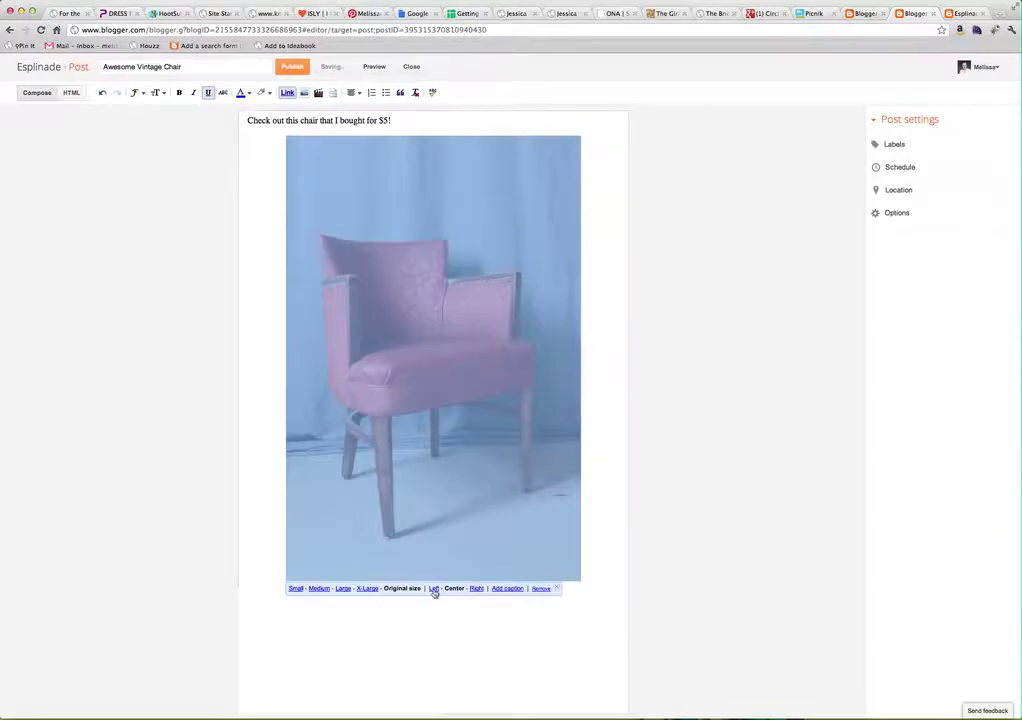
pyautogui.click(434, 590)
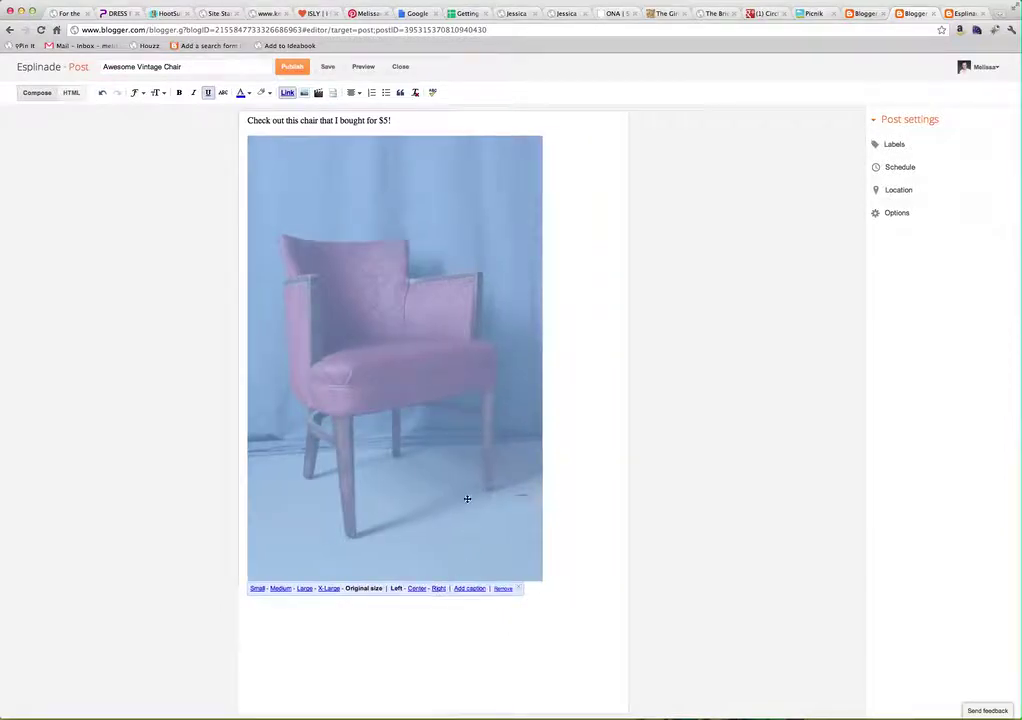
pyautogui.click(458, 621)
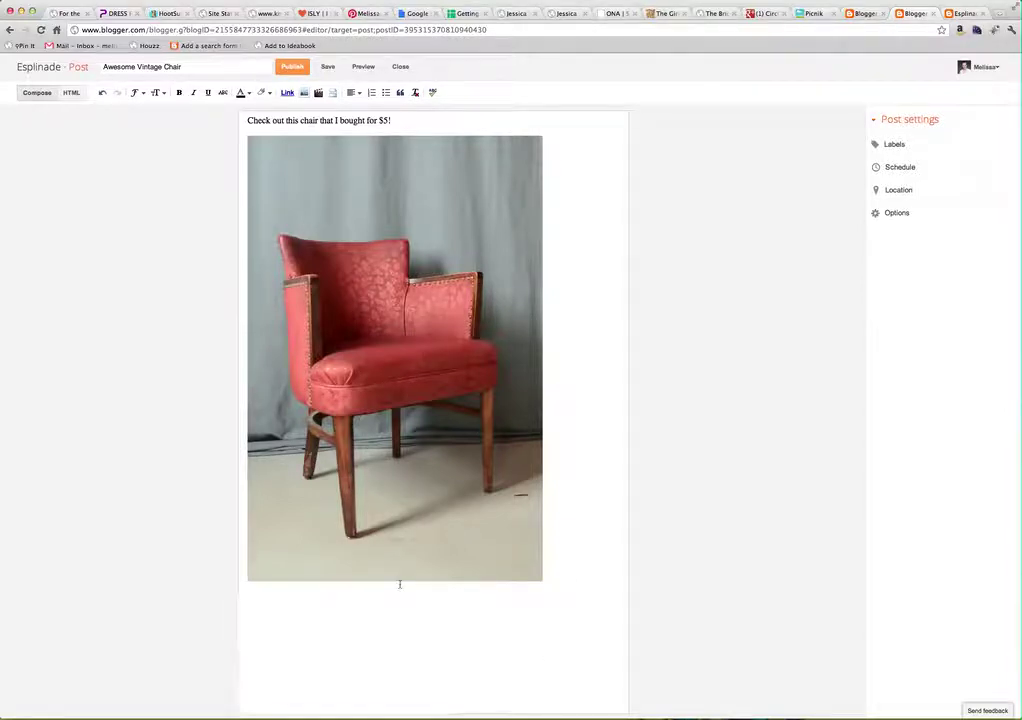
# - Add 'Sweet.' below the photo and publish the post
pyautogui.click(552, 159)
pyautogui.write('Sweet.')
pyautogui.click(292, 67)
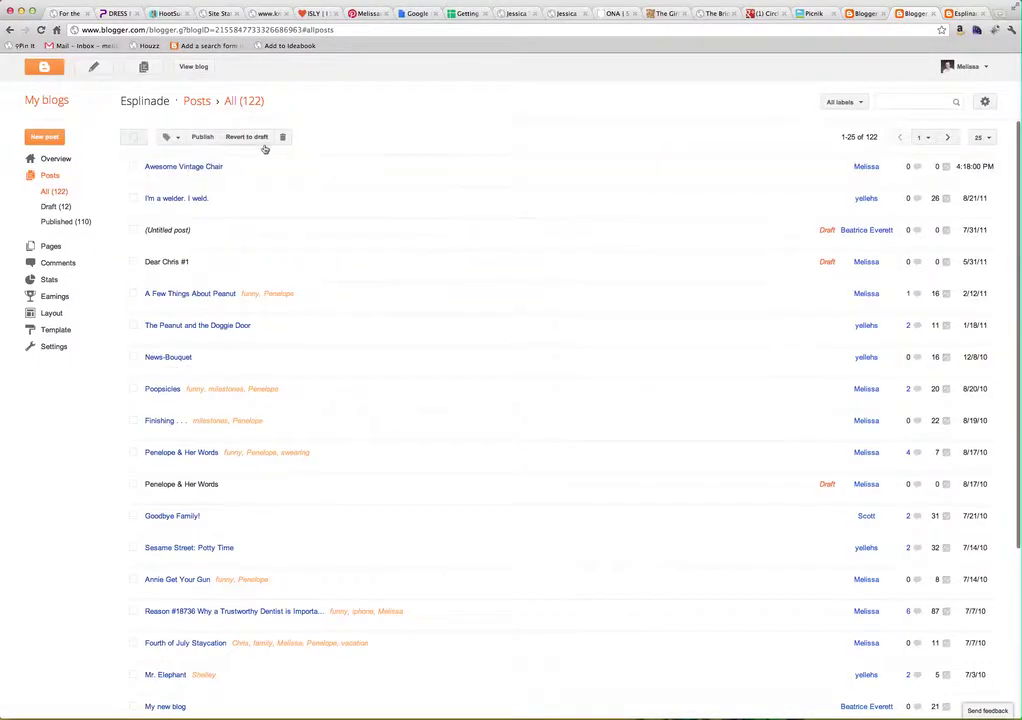
pyautogui.click(962, 13)
# - Reload the Esplinade blog and scroll through the new Awesome Vintage Chair post
pyautogui.press('super+r')
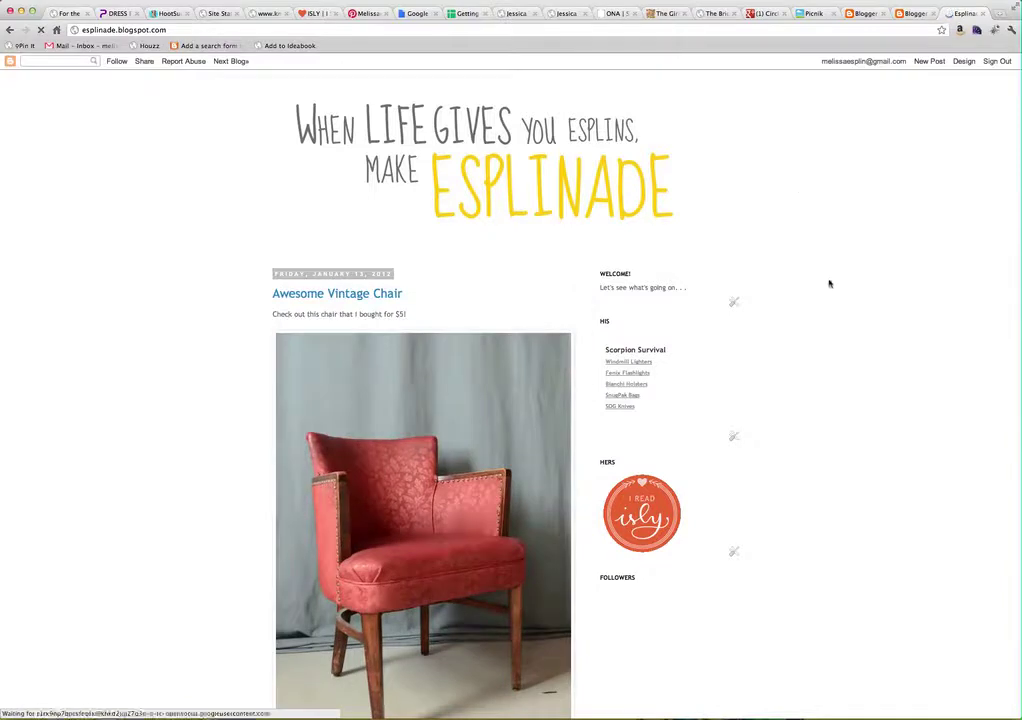
pyautogui.scroll(-5, 815, 351)
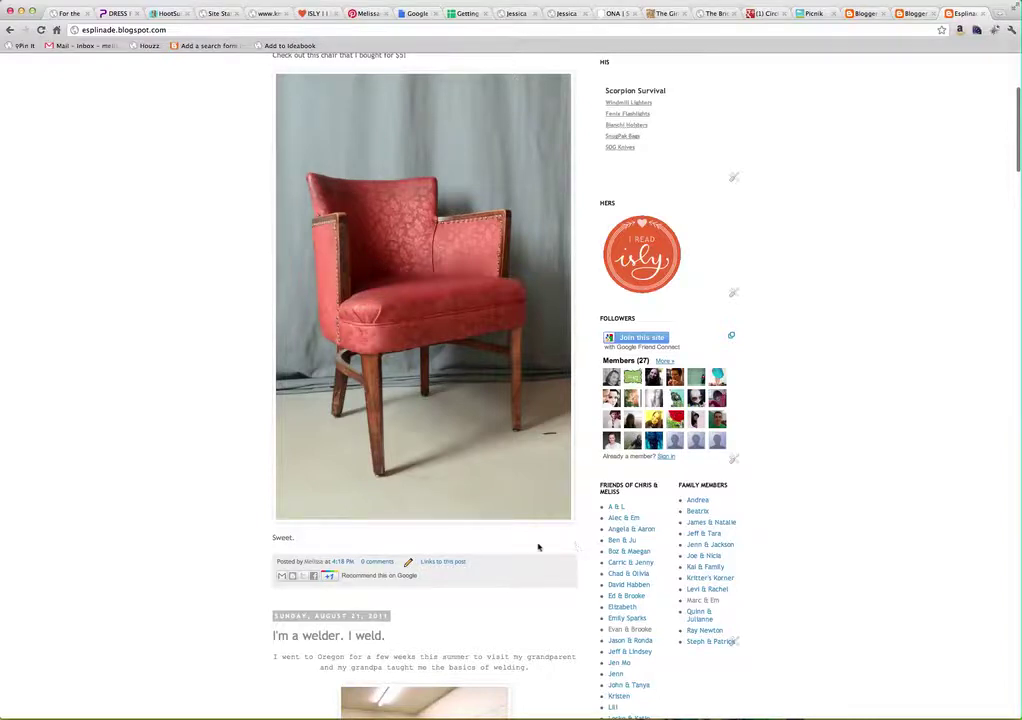
pyautogui.scroll(3, 405, 521)
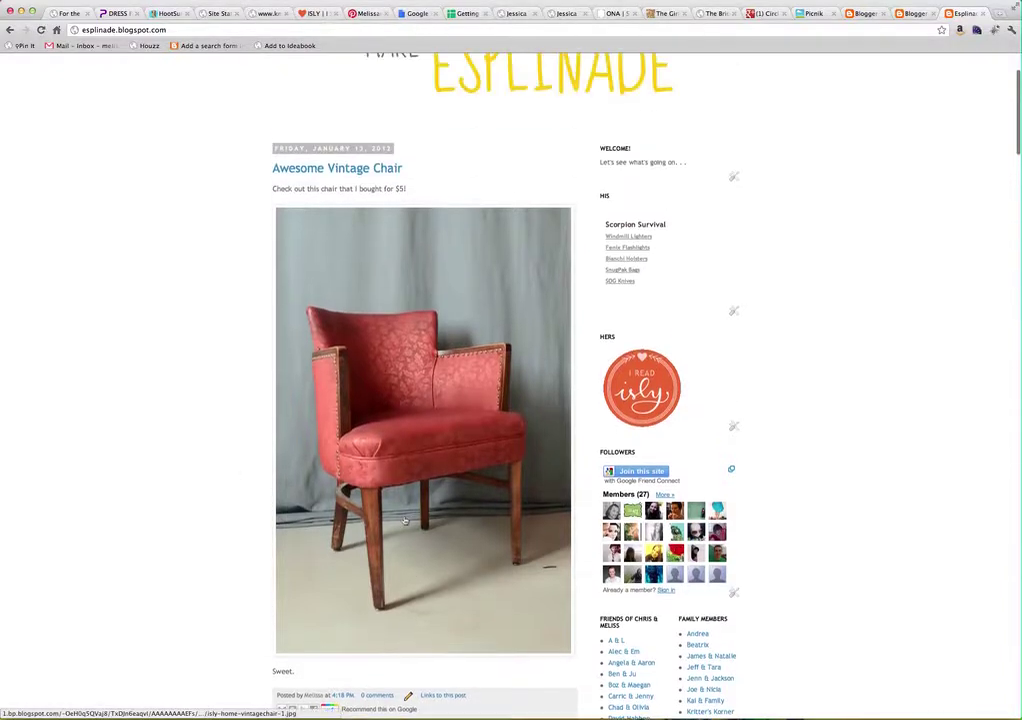